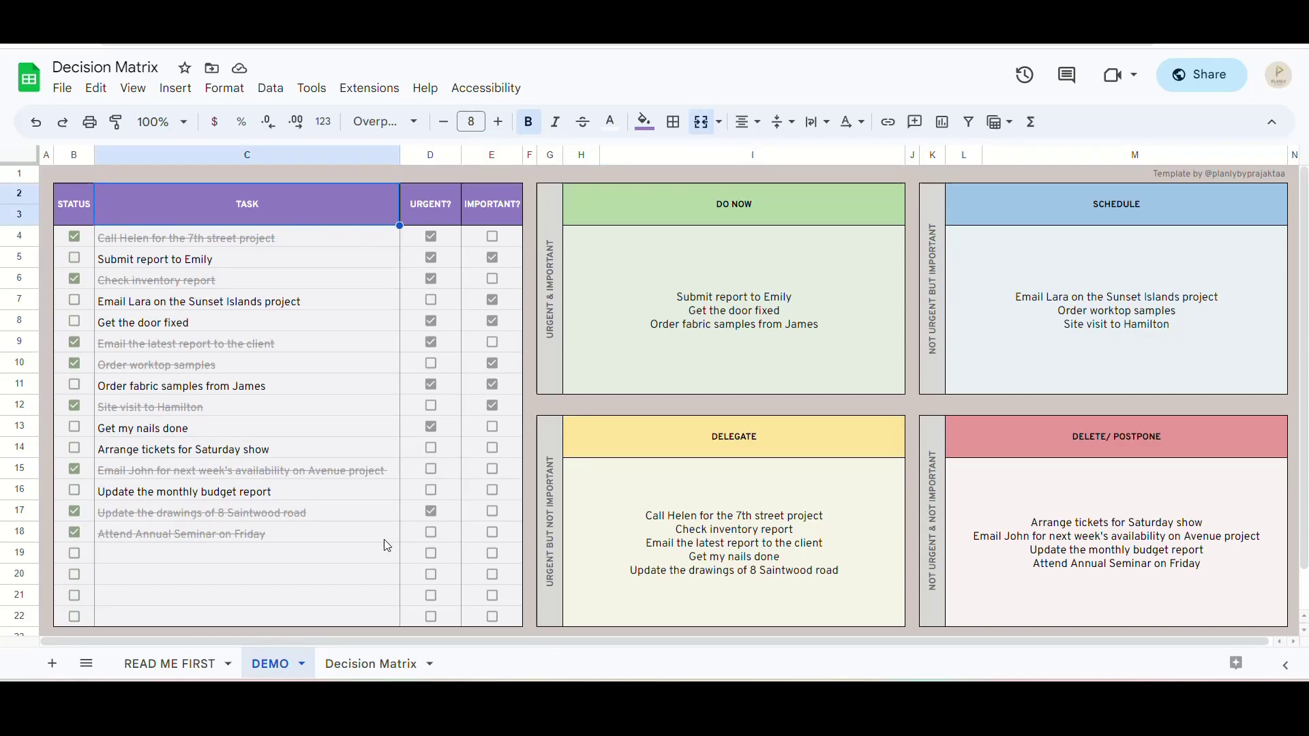
# Inspect the DEMO sheet's task column and DO NOW quadrant heading
pyautogui.keyDown('shift'); pyautogui.click(324, 616); pyautogui.keyUp('shift')
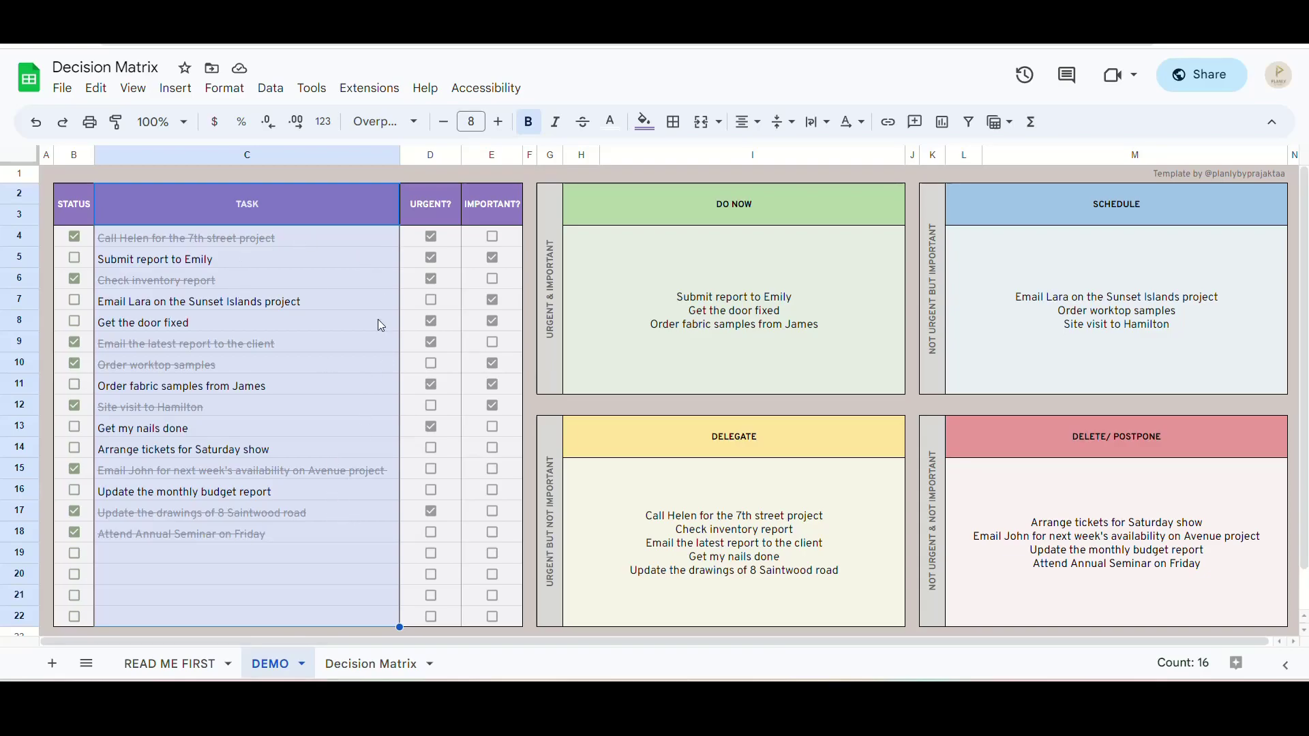
pyautogui.click(366, 240)
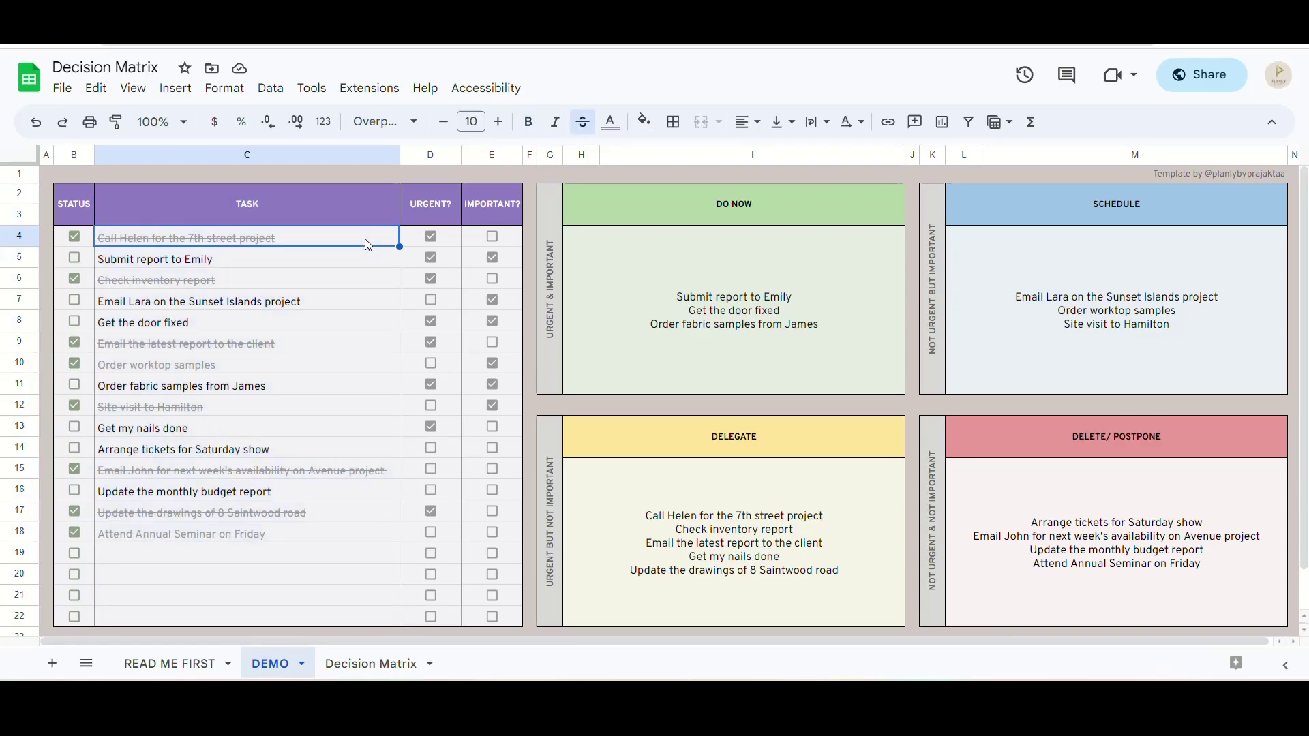
pyautogui.click(639, 205)
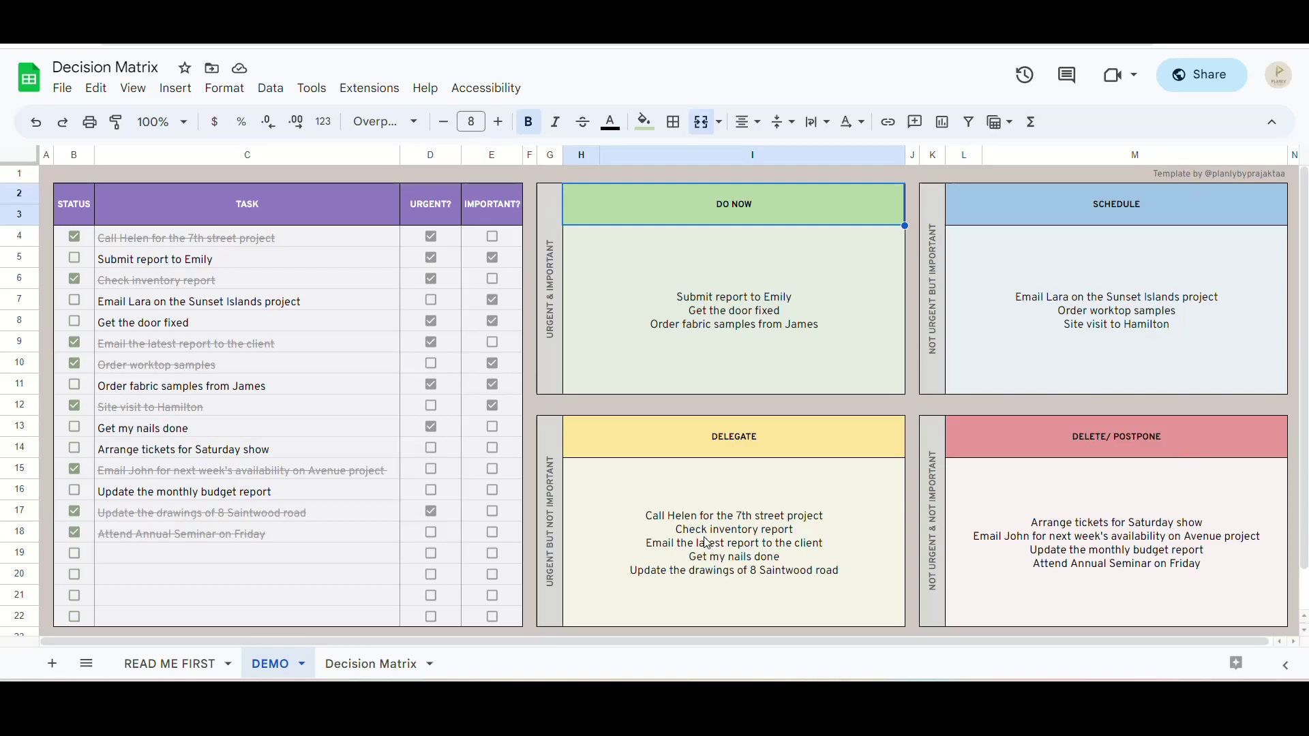
pyautogui.scroll(-1, 706, 543)
pyautogui.scroll(1, 707, 543)
# Read the row-1 usage notice on READ ME FIRST, then go back to the DEMO sheet
pyautogui.click(179, 664)
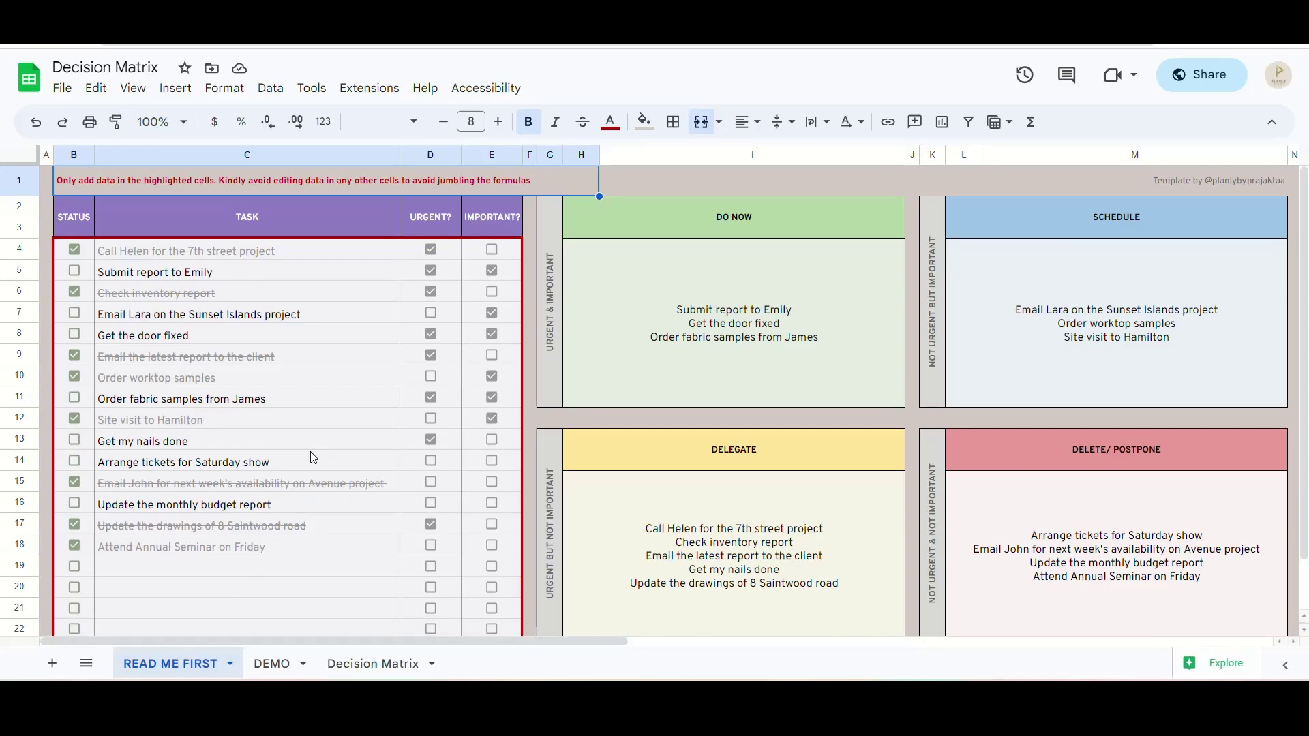
pyautogui.click(349, 383)
pyautogui.click(351, 186)
pyautogui.click(614, 401)
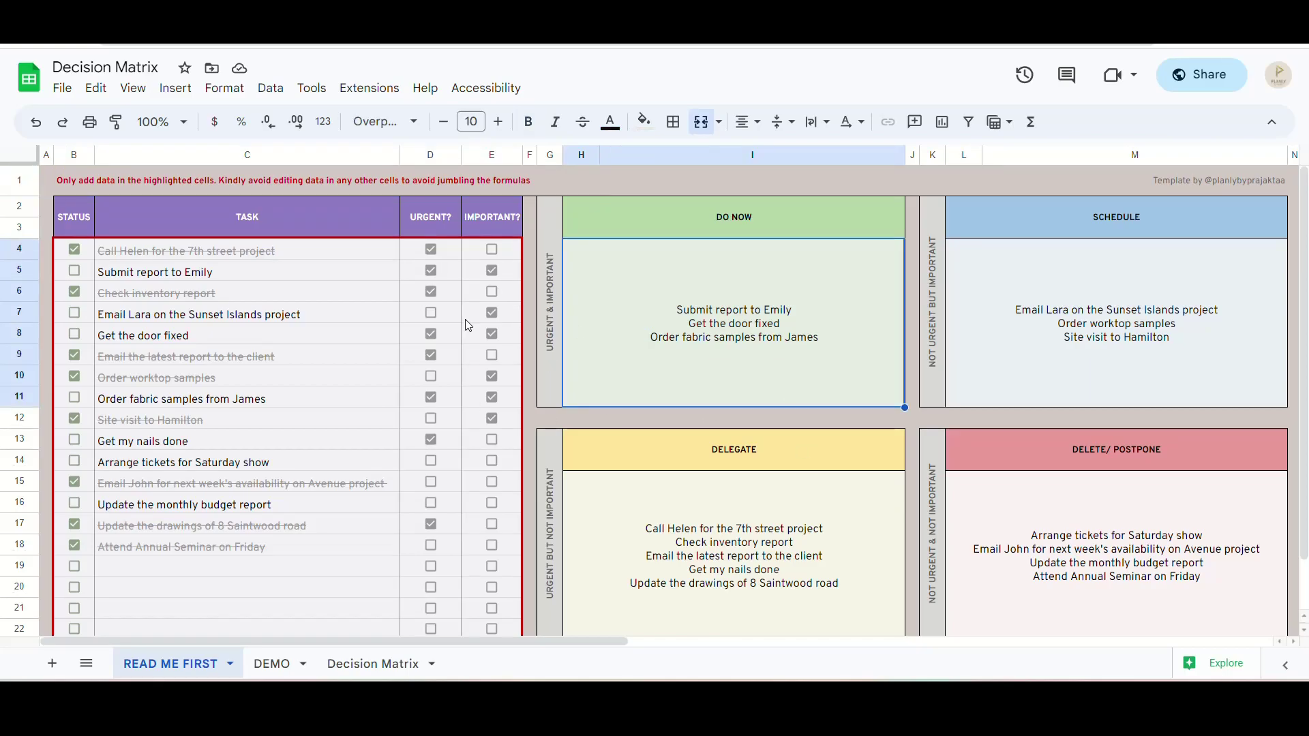
pyautogui.click(281, 665)
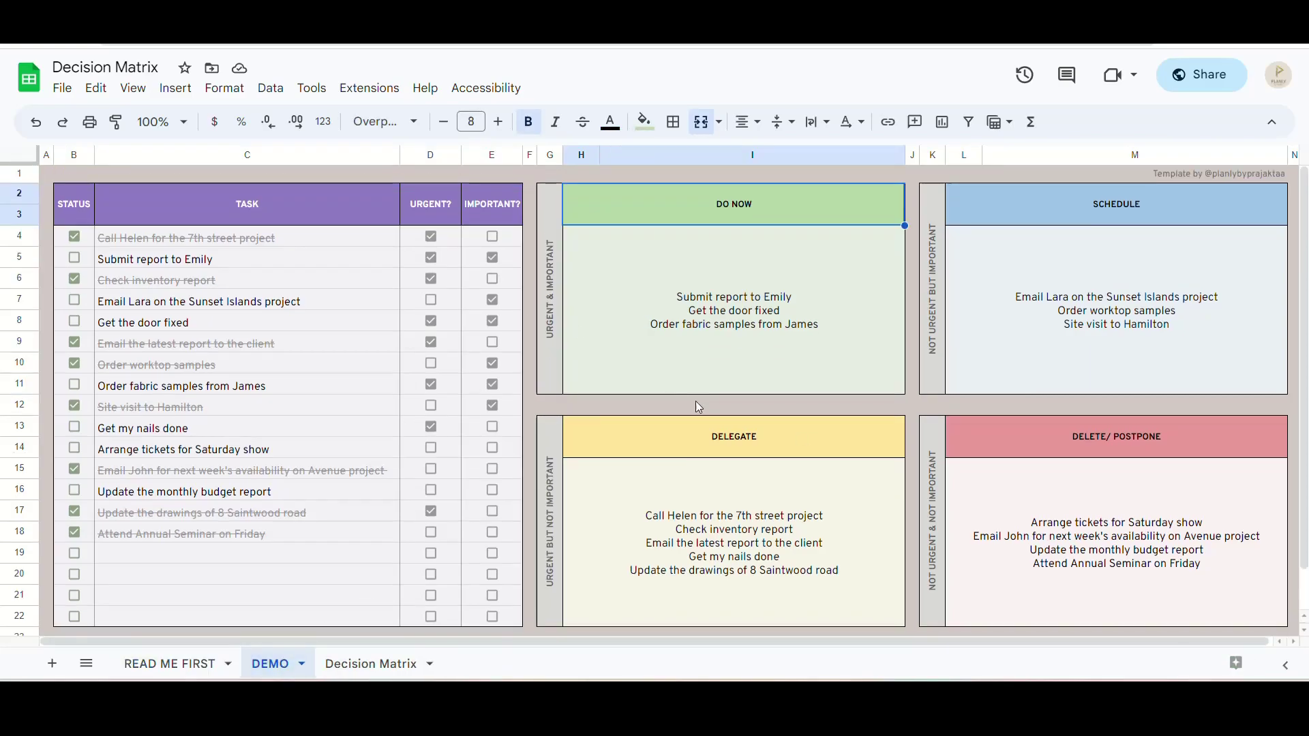
pyautogui.scroll(-2, 696, 402)
pyautogui.scroll(2, 700, 409)
pyautogui.click(341, 664)
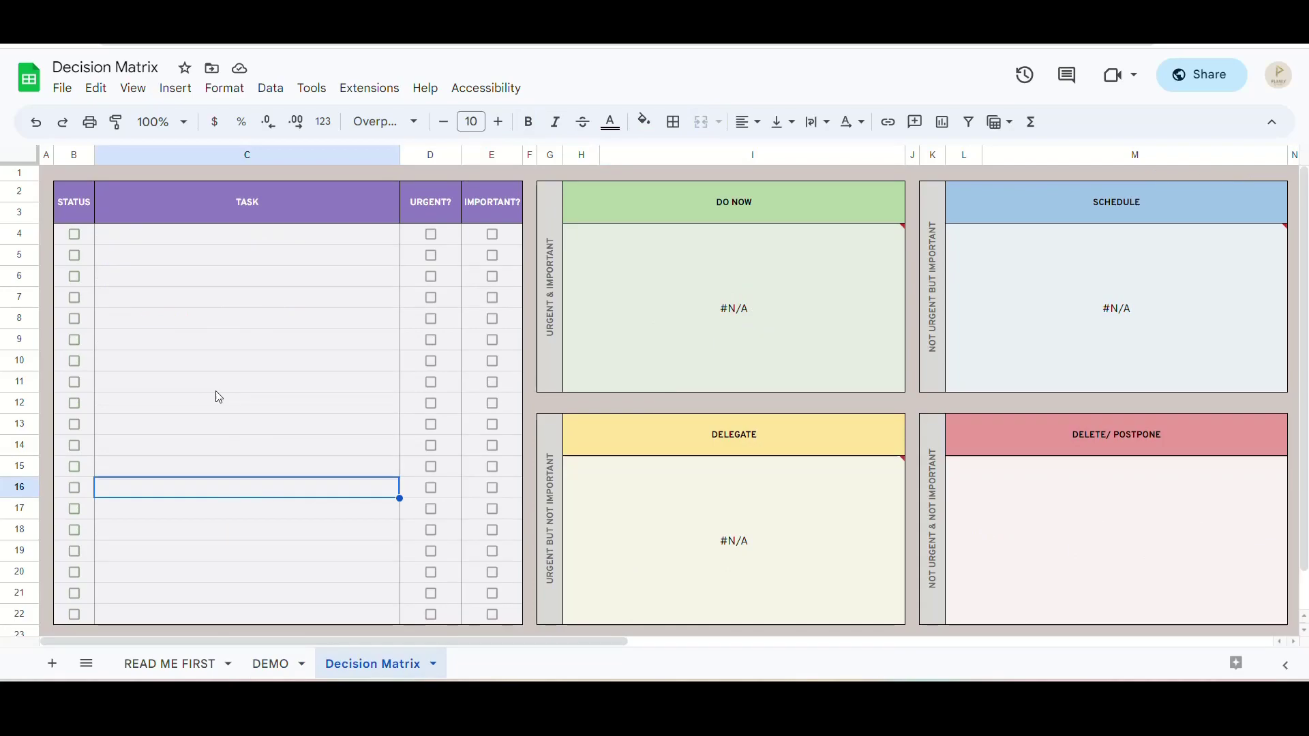
pyautogui.click(285, 243)
pyautogui.click(289, 255)
pyautogui.click(300, 280)
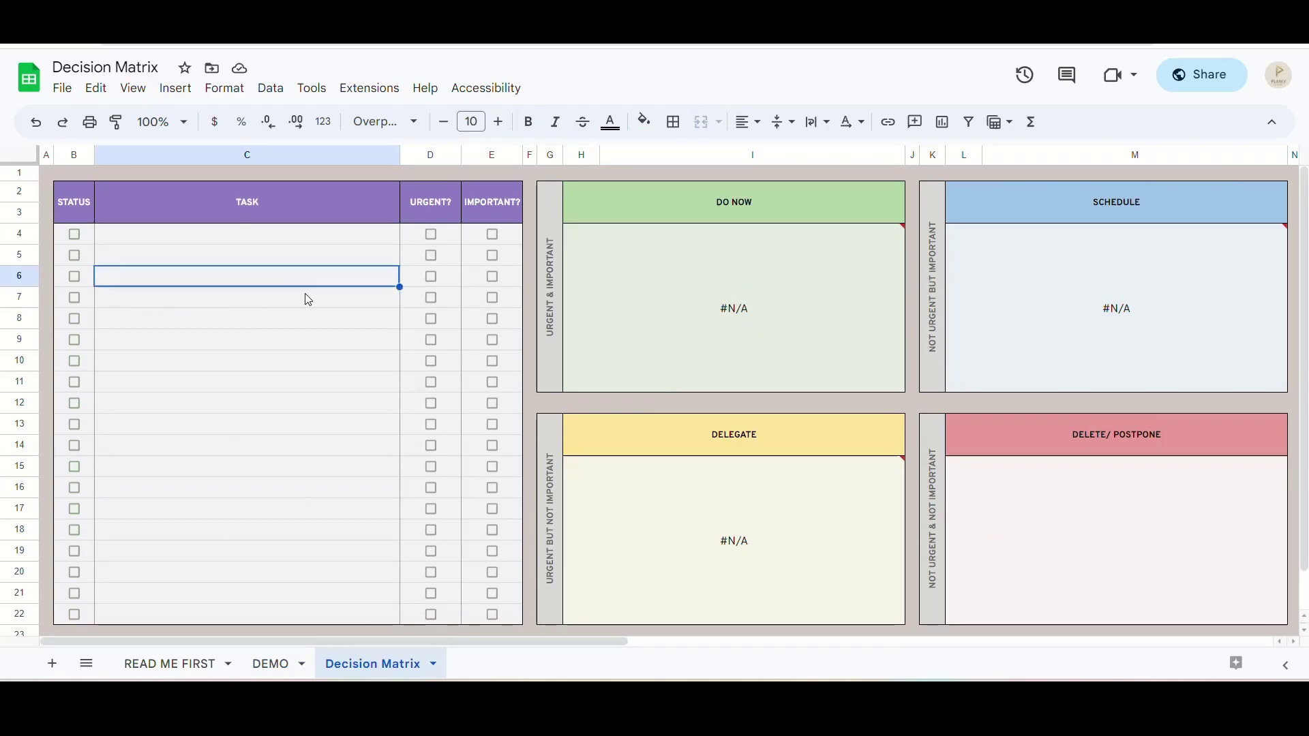
pyautogui.click(309, 301)
pyautogui.click(312, 319)
pyautogui.click(315, 340)
pyautogui.click(321, 361)
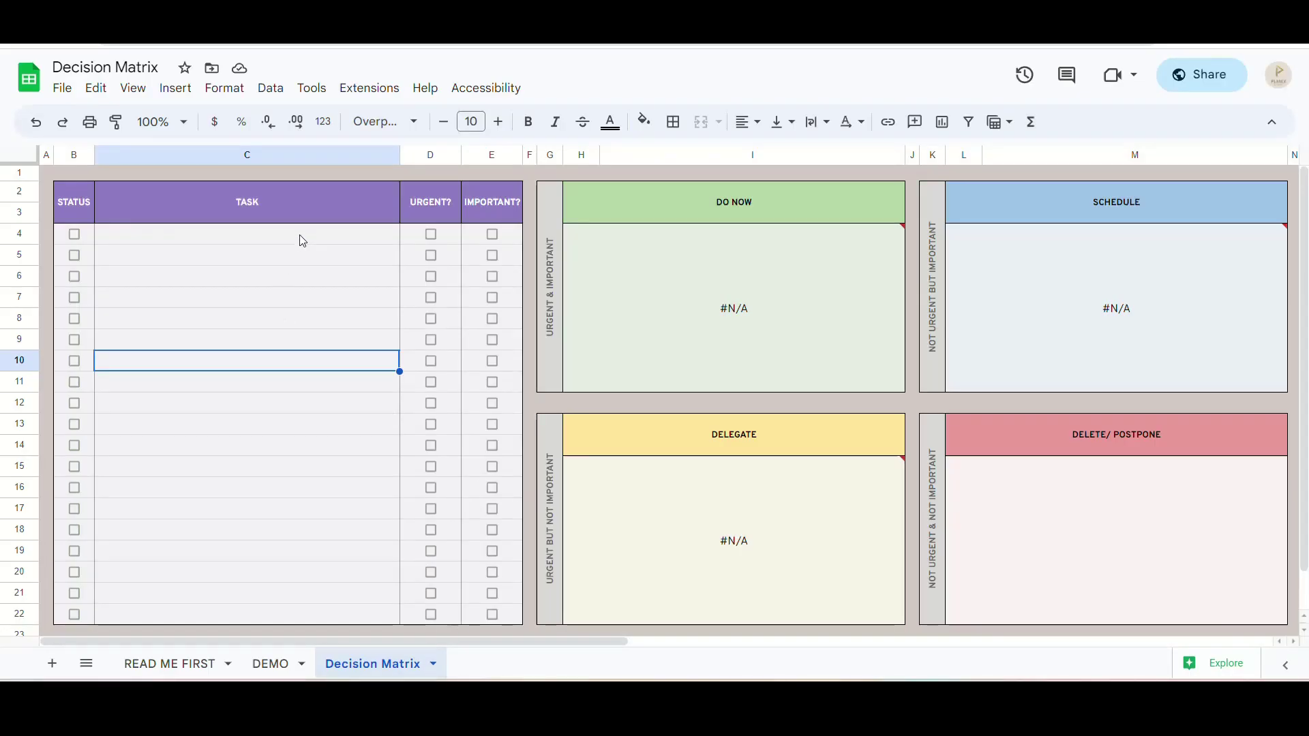
# Enter 'Site visit to Hamilton', 'Get the Ickford master plan' and 'Order fabric samples' from C4 down
pyautogui.doubleClick(302, 238)
pyautogui.write('Site')
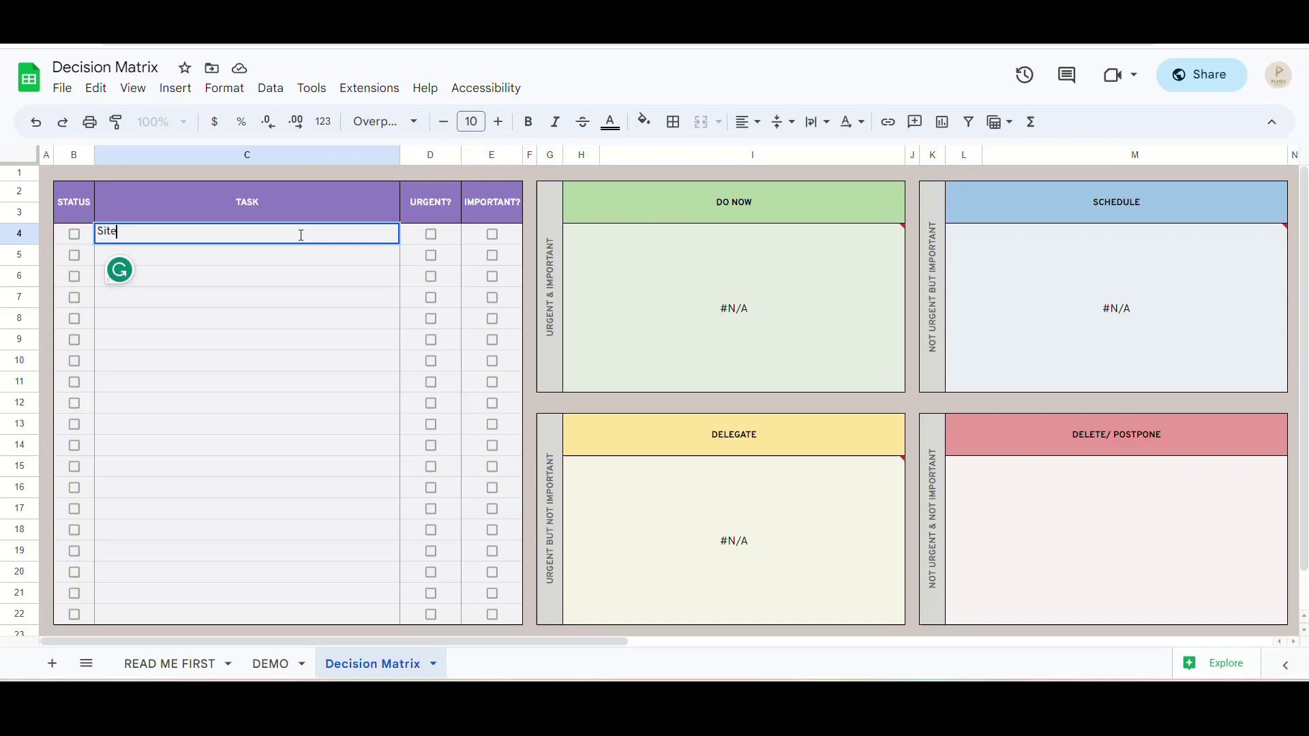
pyautogui.write(' visit to Hamilton')
pyautogui.press('Return')
pyautogui.write('Get the Ickford master plan')
pyautogui.press('Return')
pyautogui.write('Or')
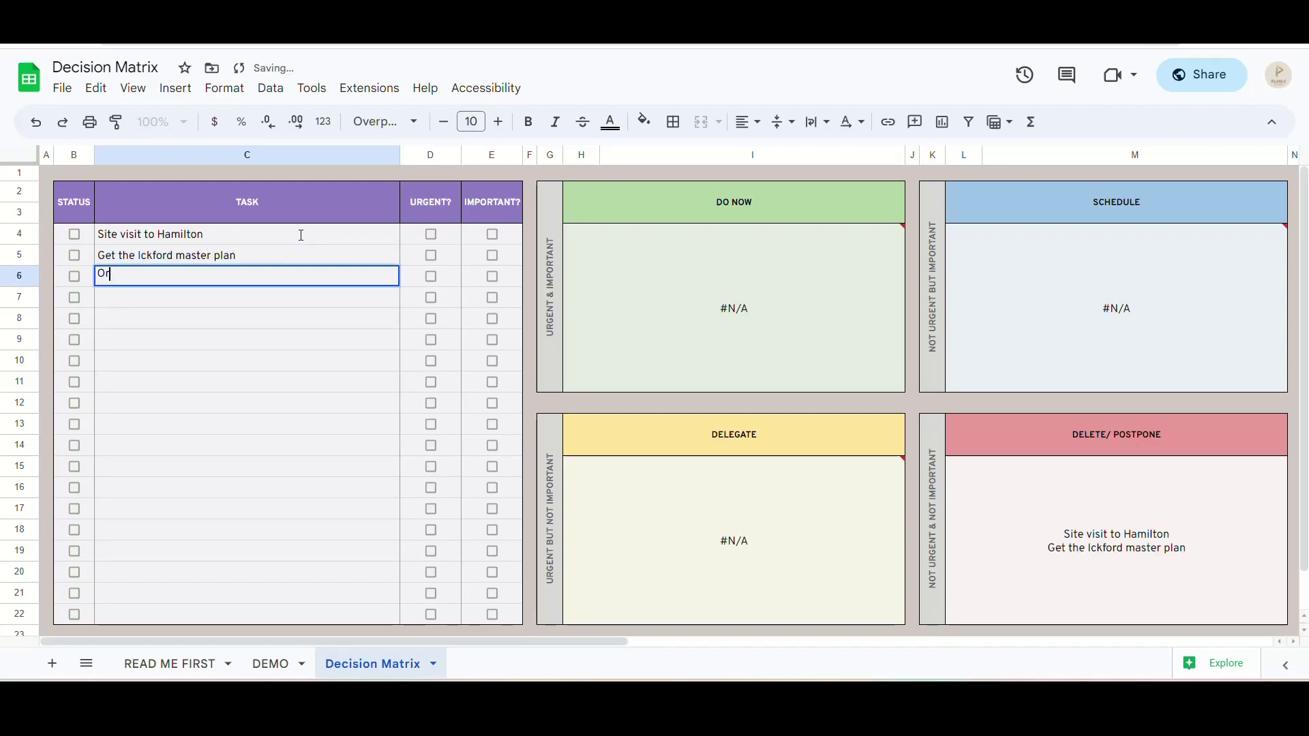
pyautogui.write('der fabric samples')
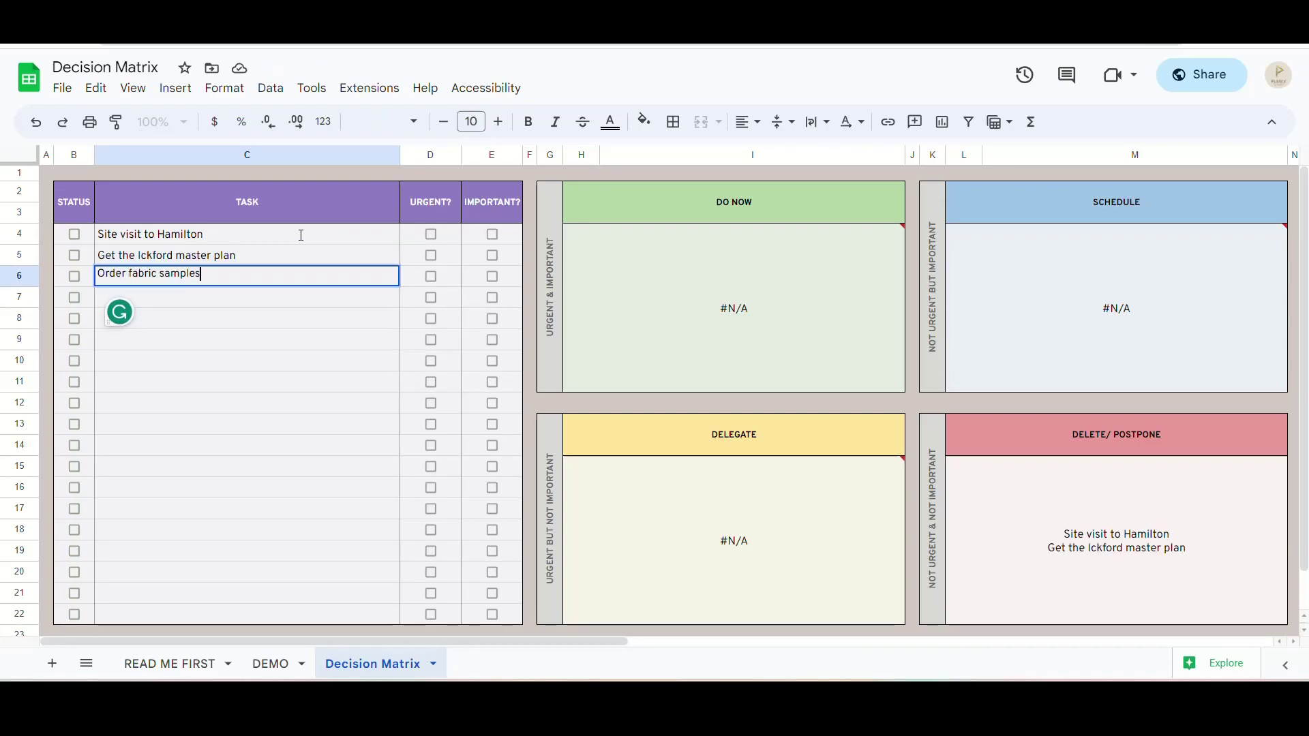
pyautogui.press('Return')
# Add 'Meeting with Joe on thursday', 'Get my nails done' and 'Attend the annual seminar' below
pyautogui.write('Meeting with Joe on thursday')
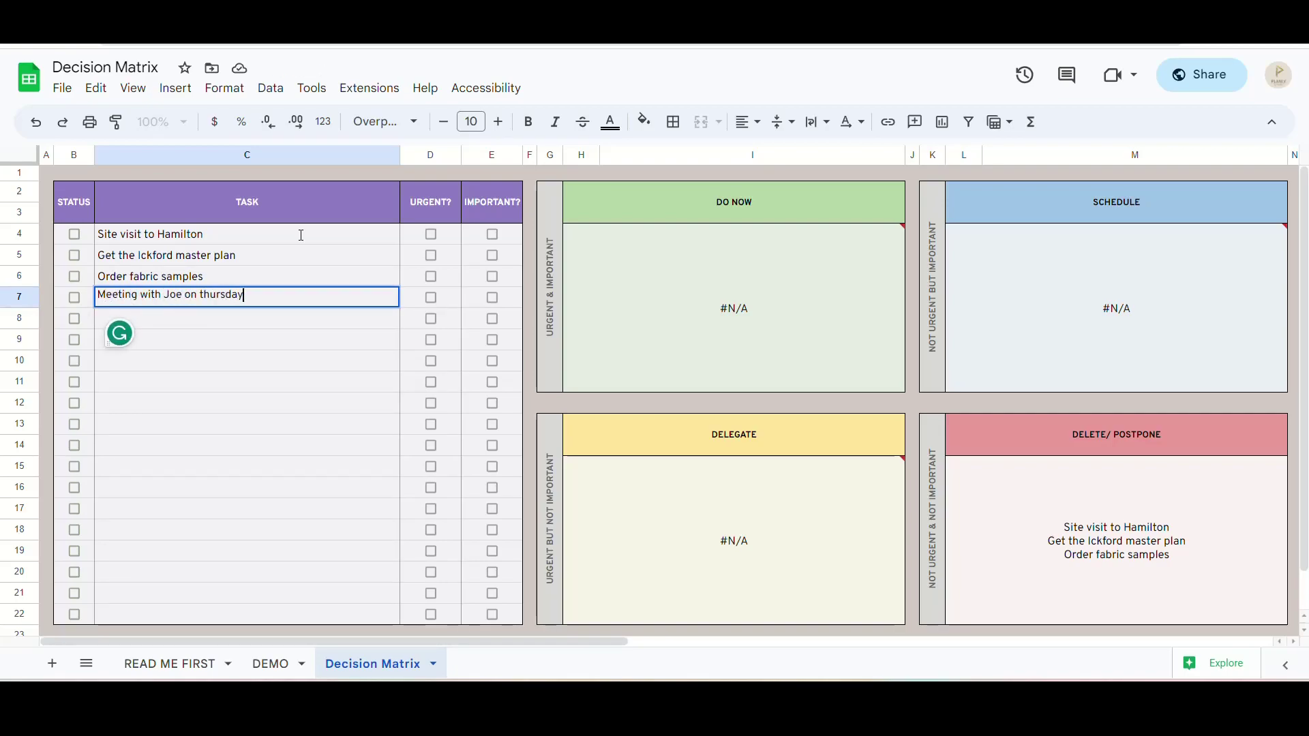
pyautogui.press('Return')
pyautogui.write('Get my nails done')
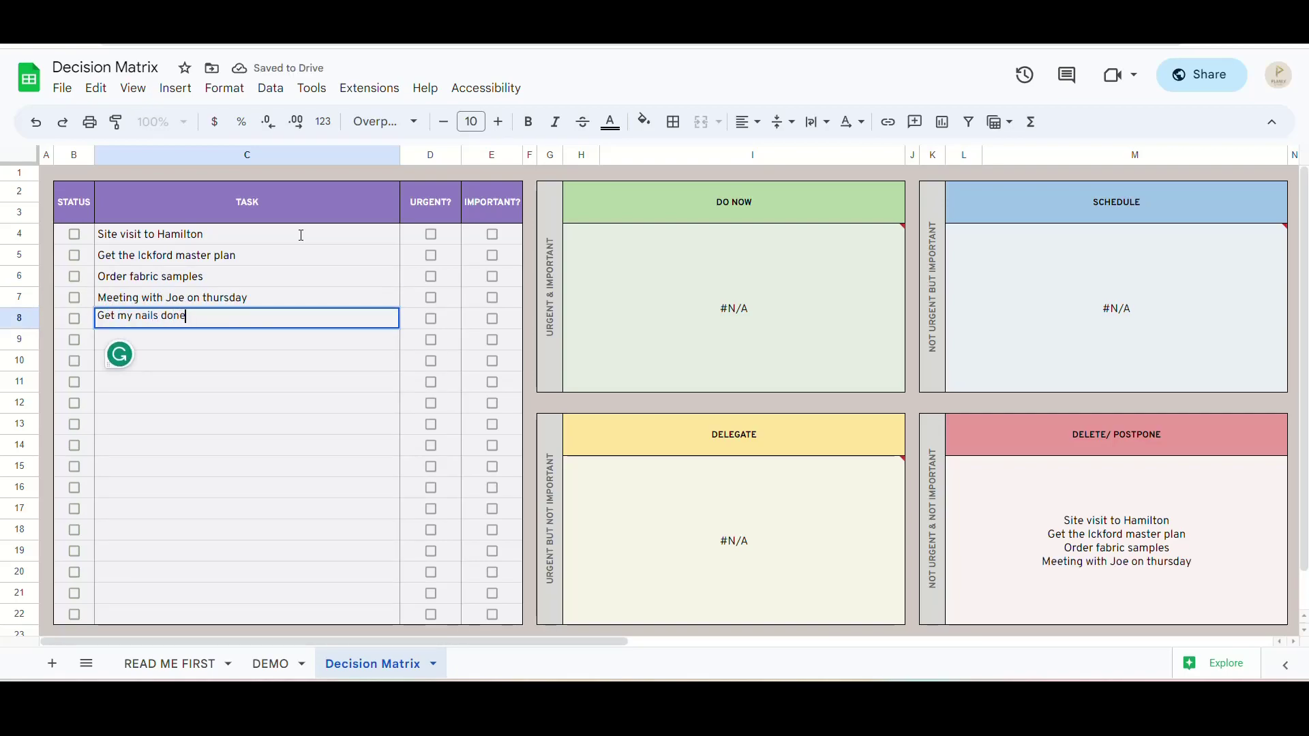
pyautogui.press('Return')
pyautogui.write('Attend the annual seminar')
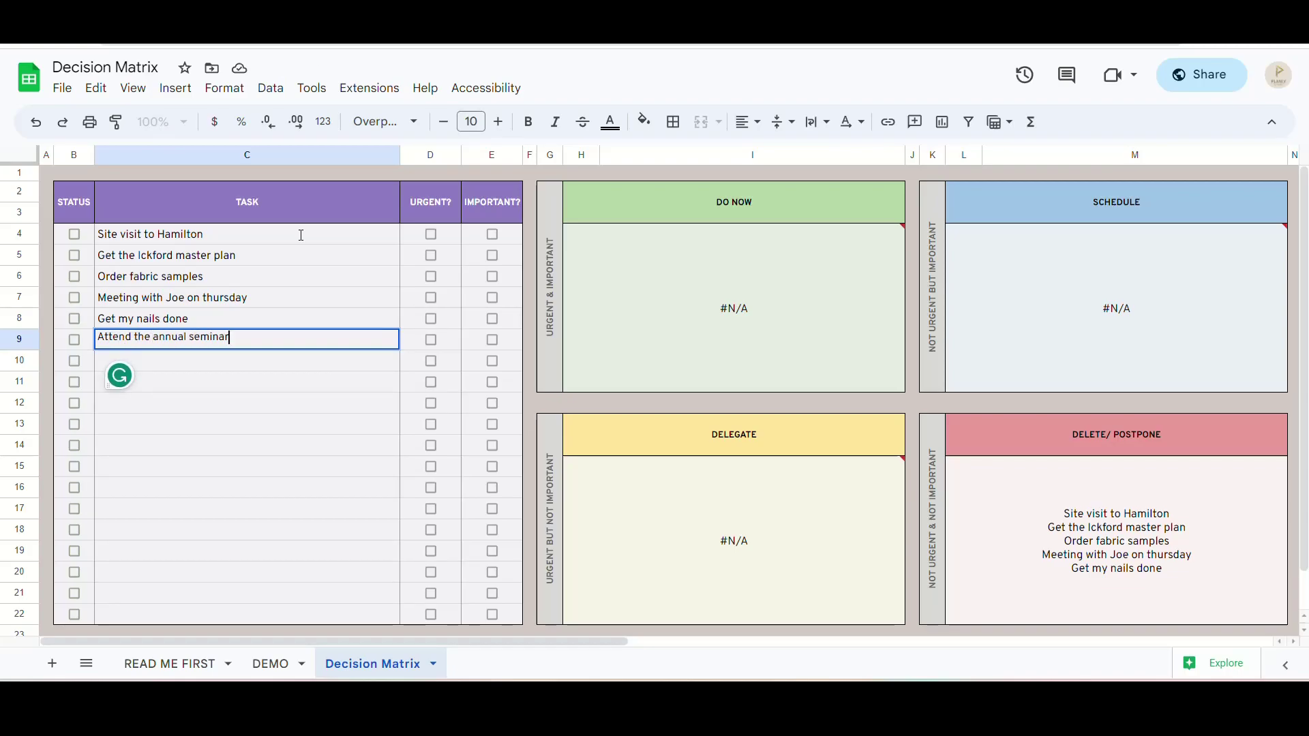
pyautogui.press('Return')
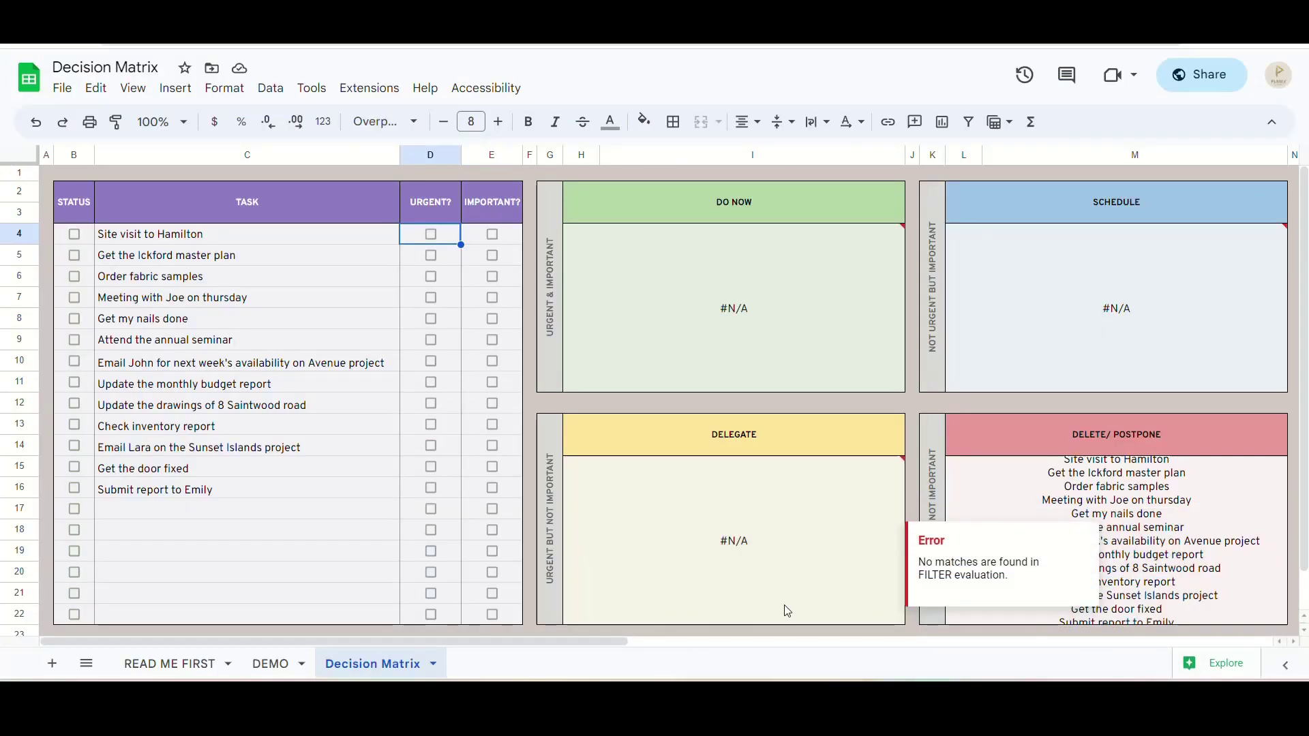
# Mark Ickford master plan, fabric samples, inventory report and door fixed as urgent
pyautogui.click(368, 266)
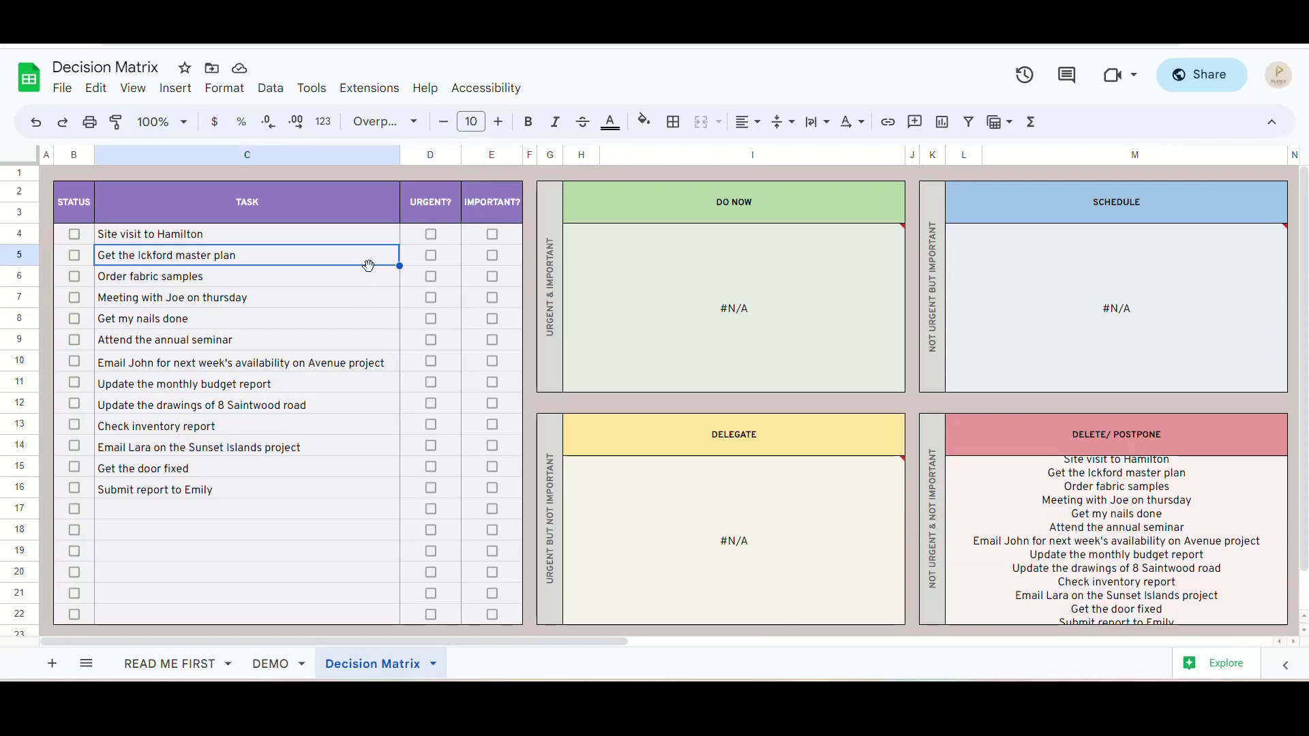
pyautogui.click(431, 255)
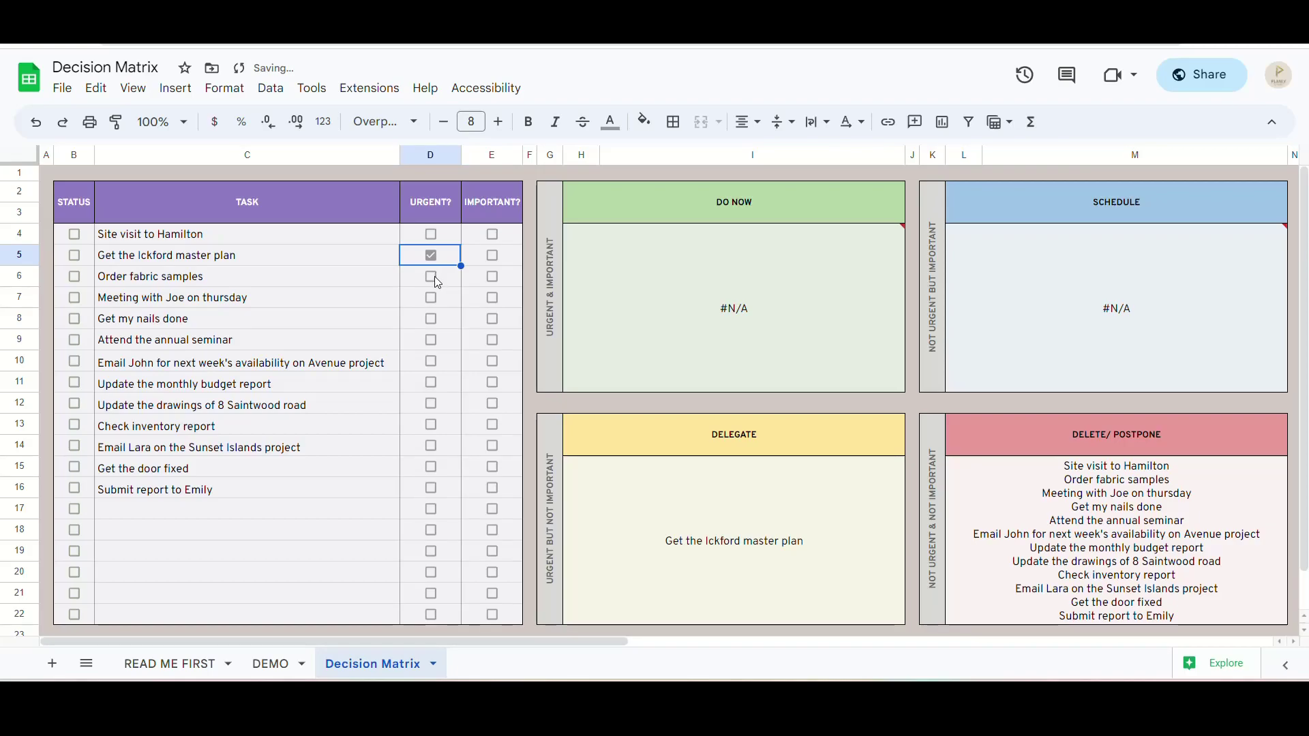
pyautogui.click(434, 276)
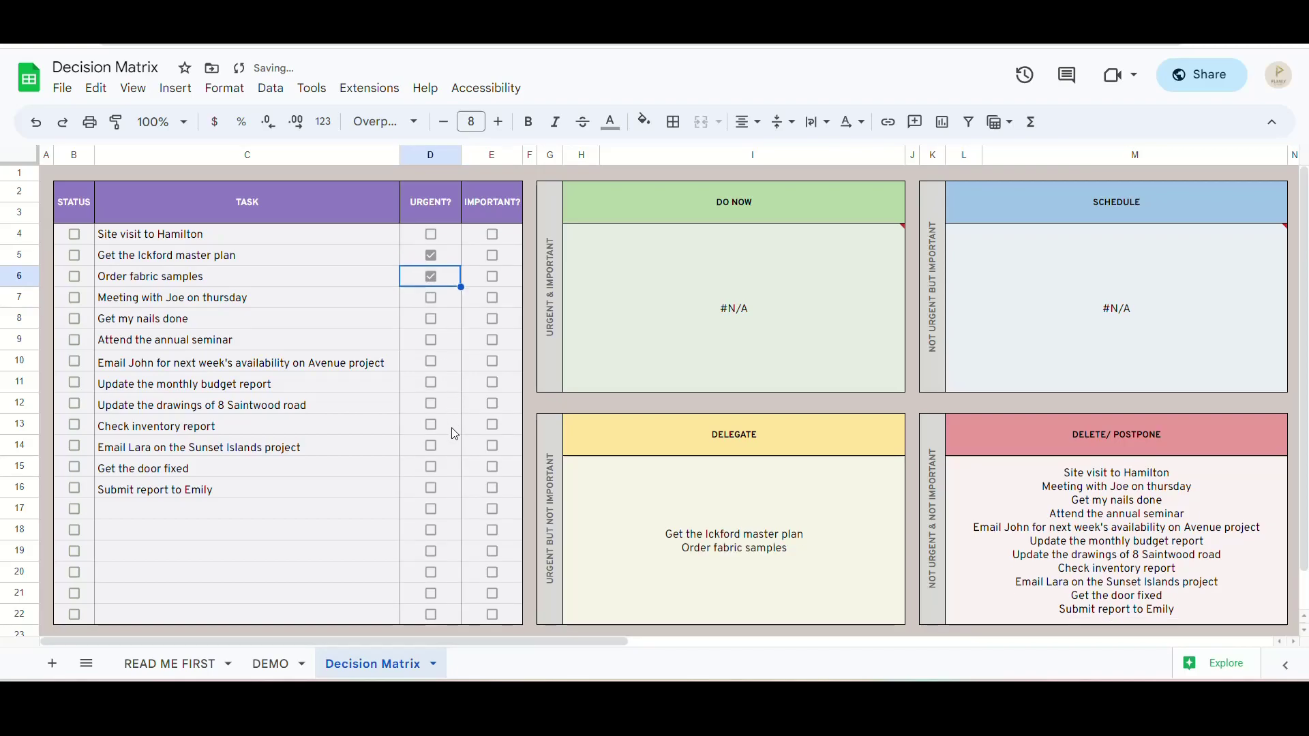
pyautogui.click(432, 426)
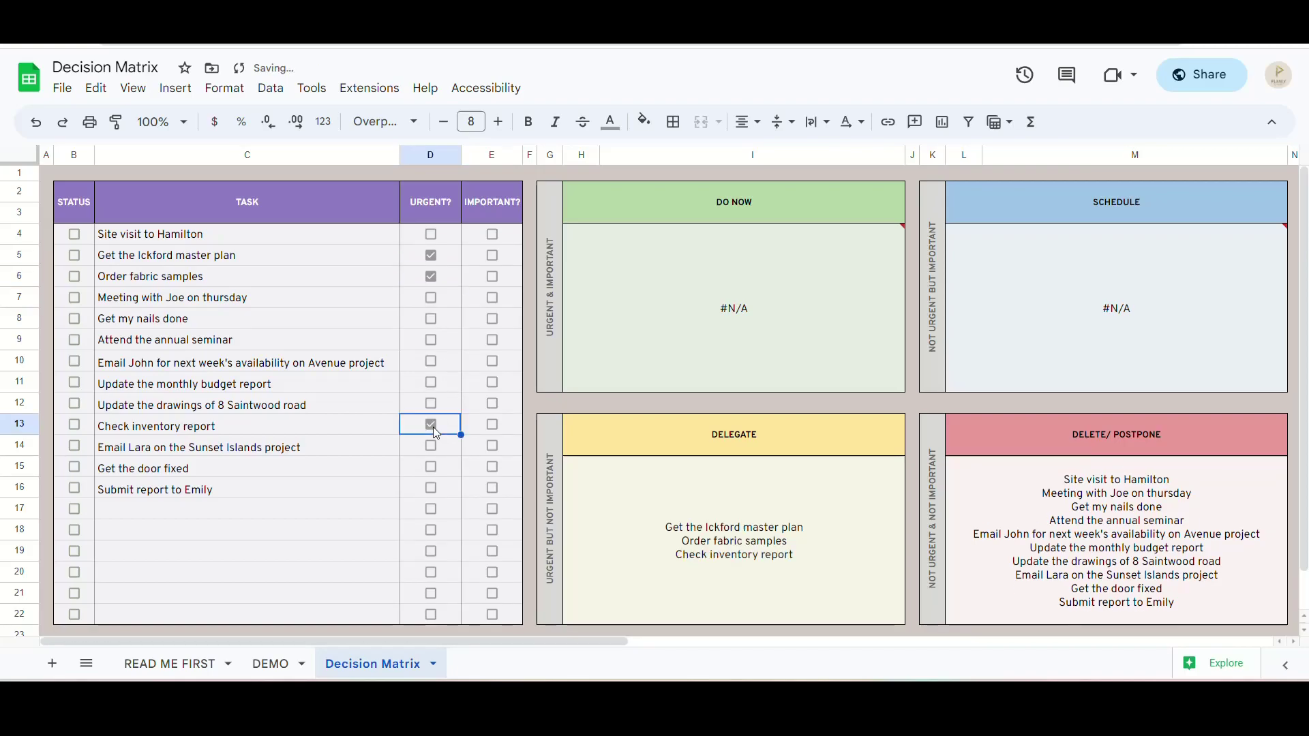
pyautogui.click(431, 467)
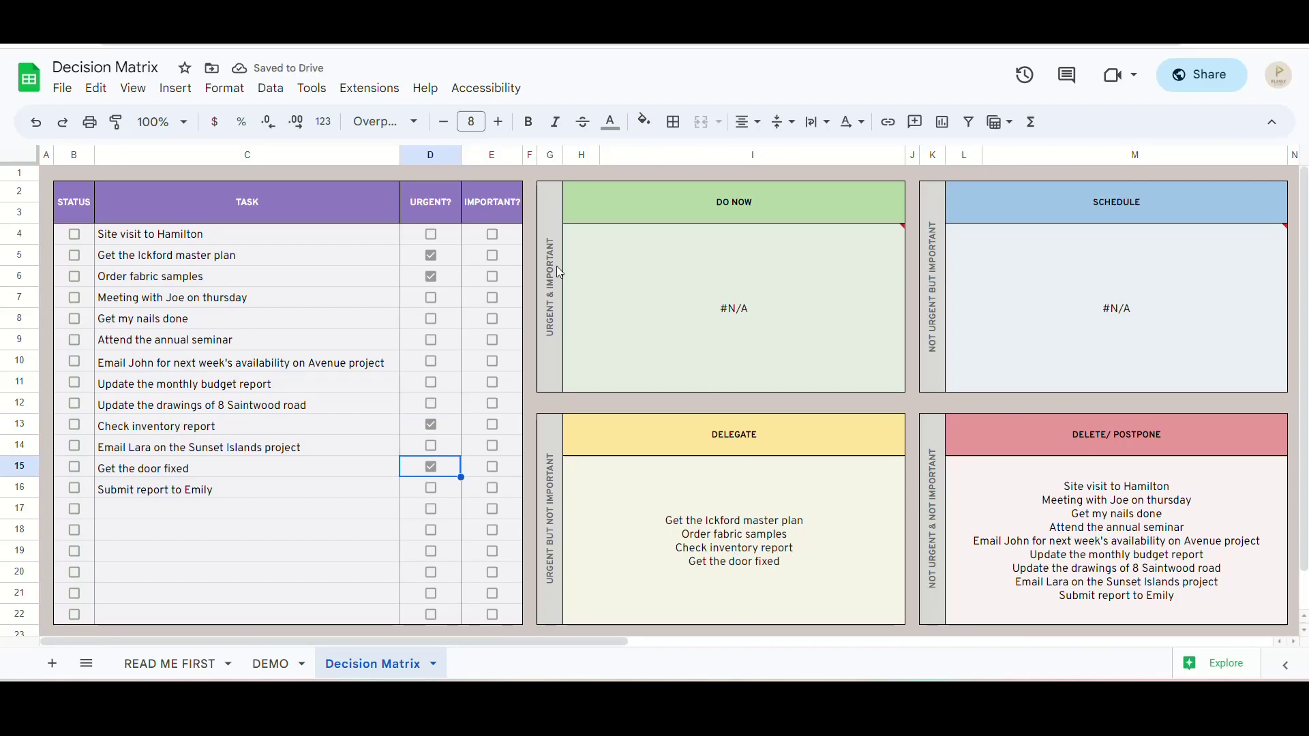
# Mark Site visit, Thursday meeting, annual seminar, monthly budget and Saintwood drawings as important
pyautogui.click(492, 234)
pyautogui.click(493, 297)
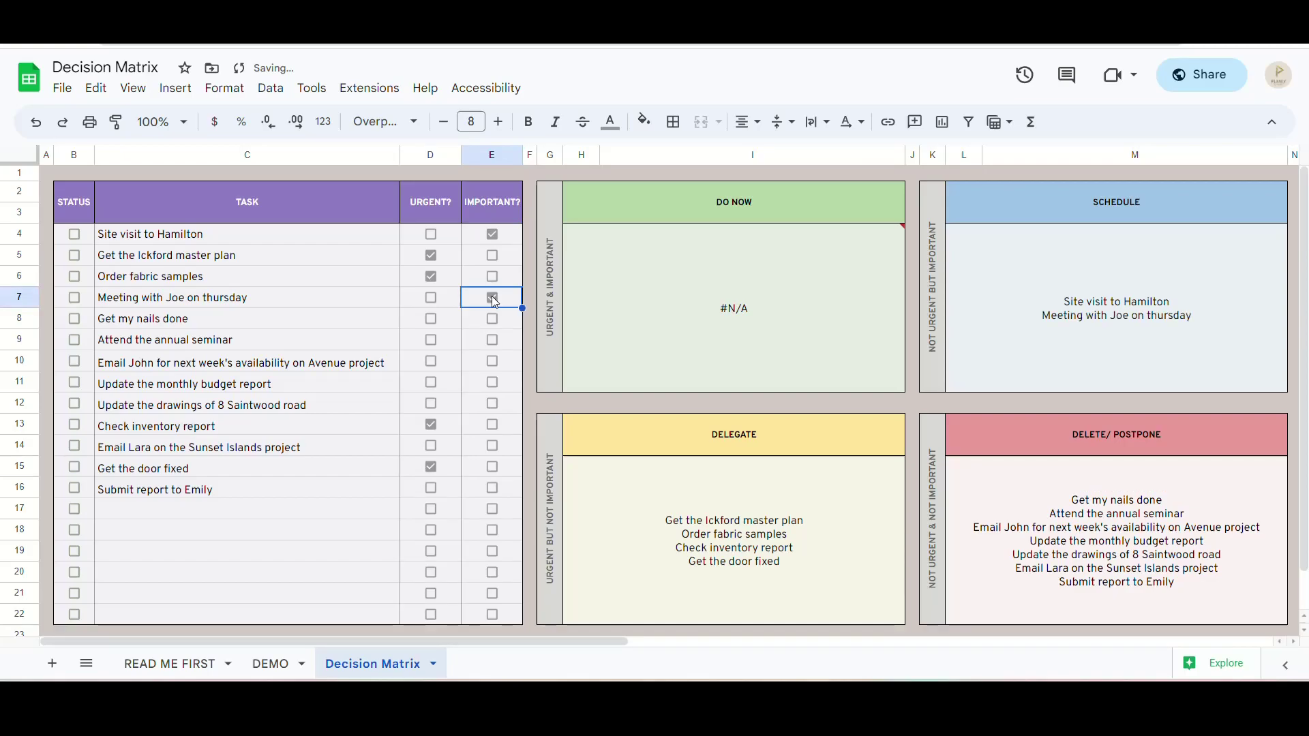
pyautogui.click(492, 340)
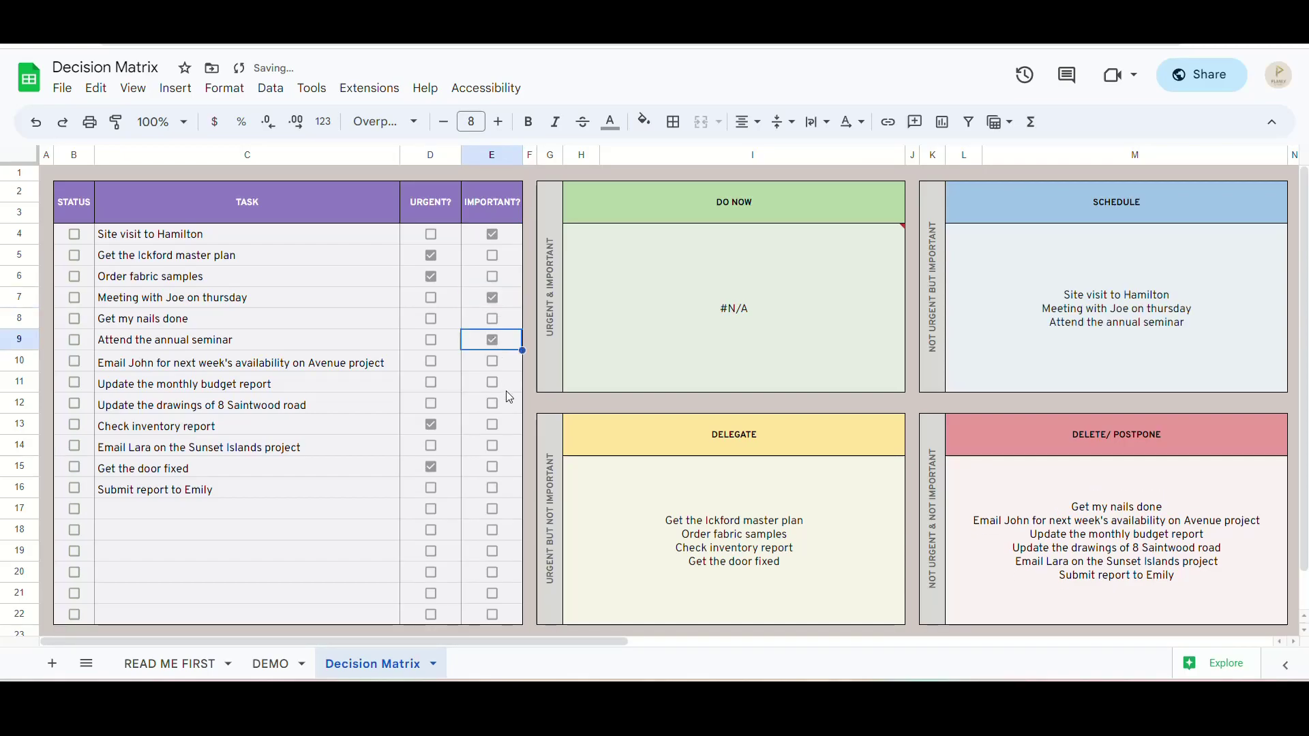
pyautogui.click(496, 384)
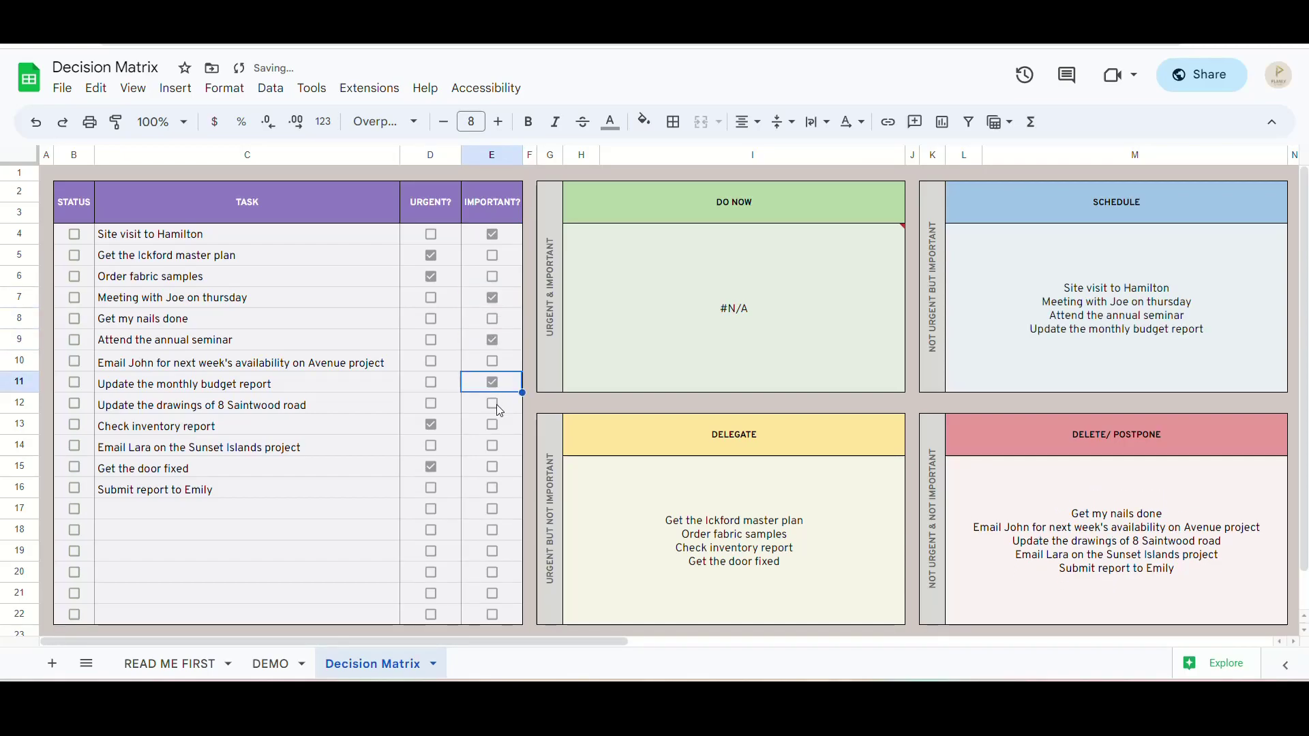
pyautogui.click(494, 405)
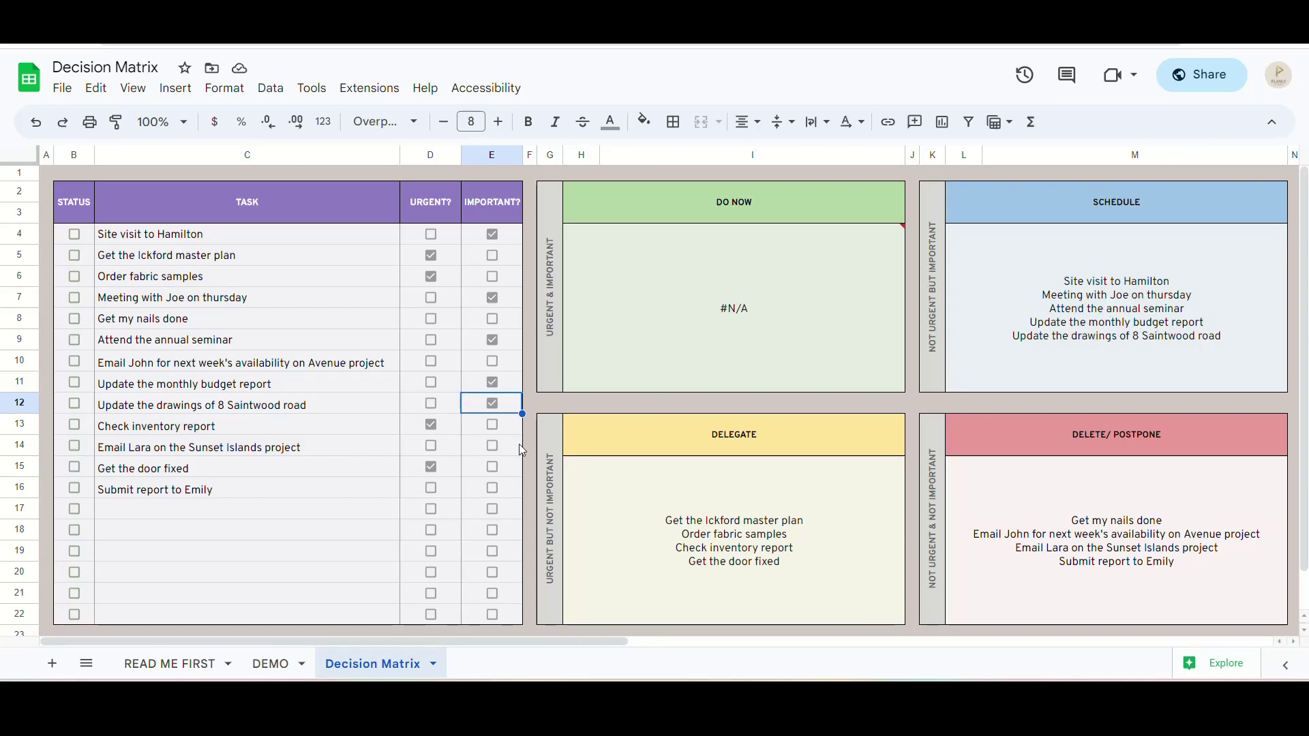
# Mark the Avenue project email, Sunset Islands email and report-submission tasks both urgent and important
pyautogui.click(431, 361)
pyautogui.click(492, 361)
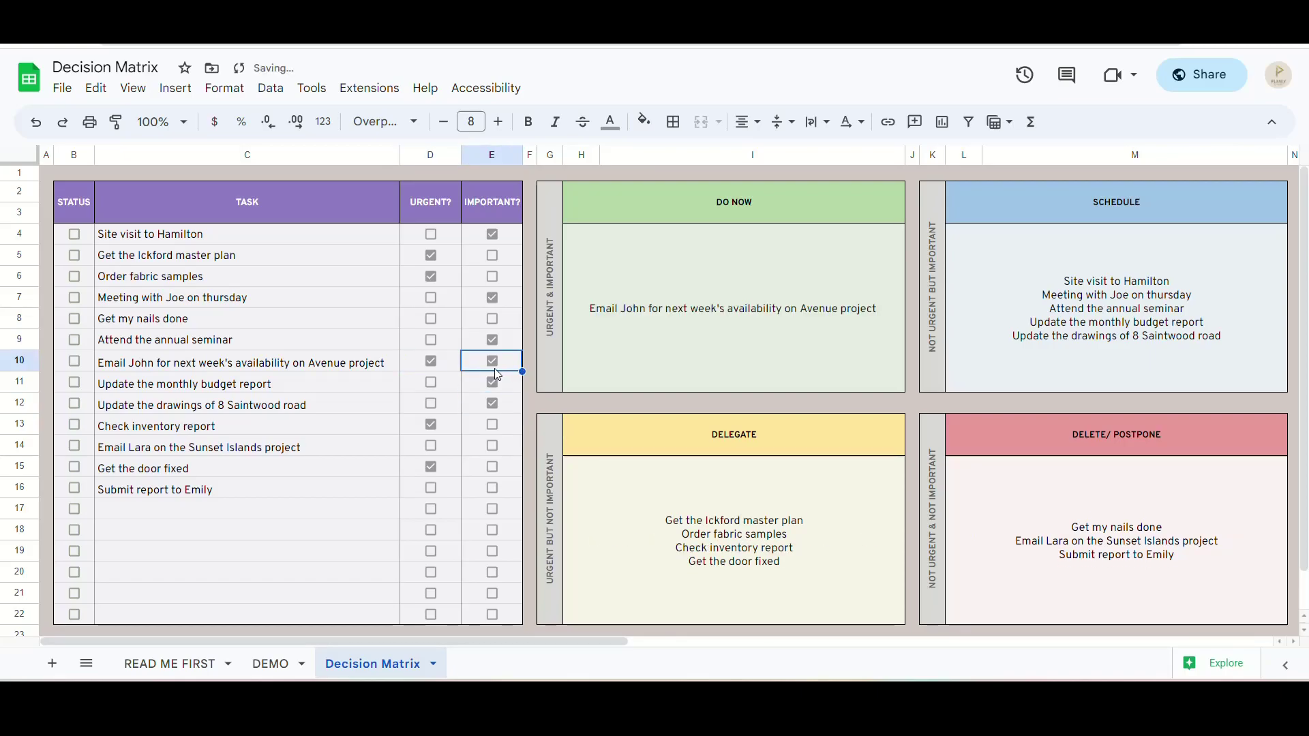
pyautogui.click(432, 447)
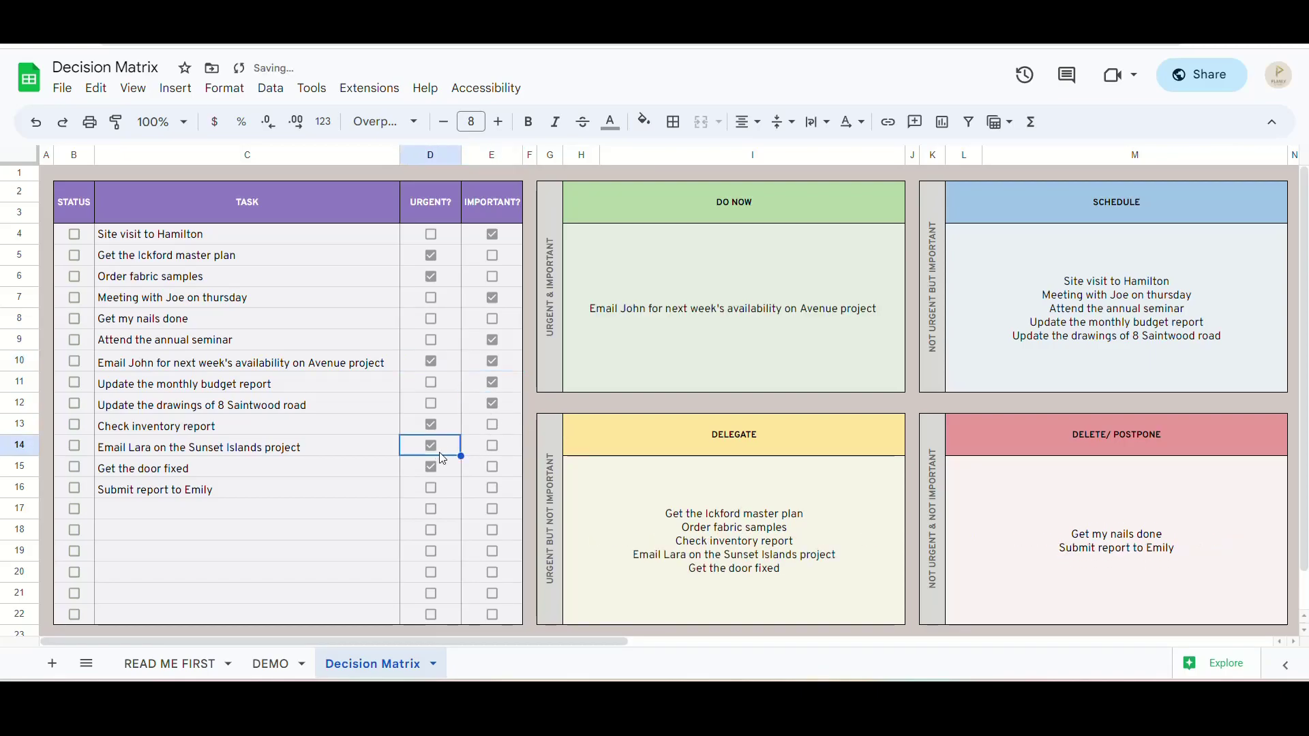
pyautogui.click(493, 446)
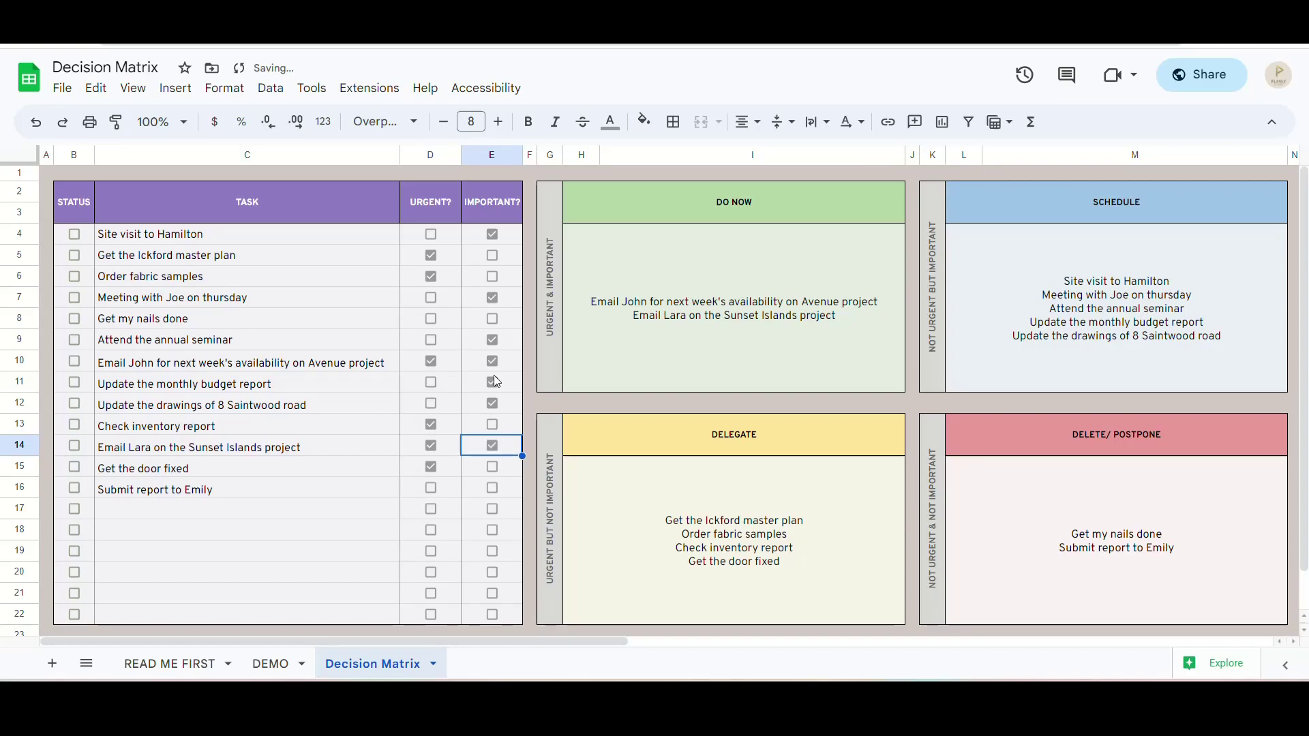
pyautogui.click(431, 488)
pyautogui.click(485, 490)
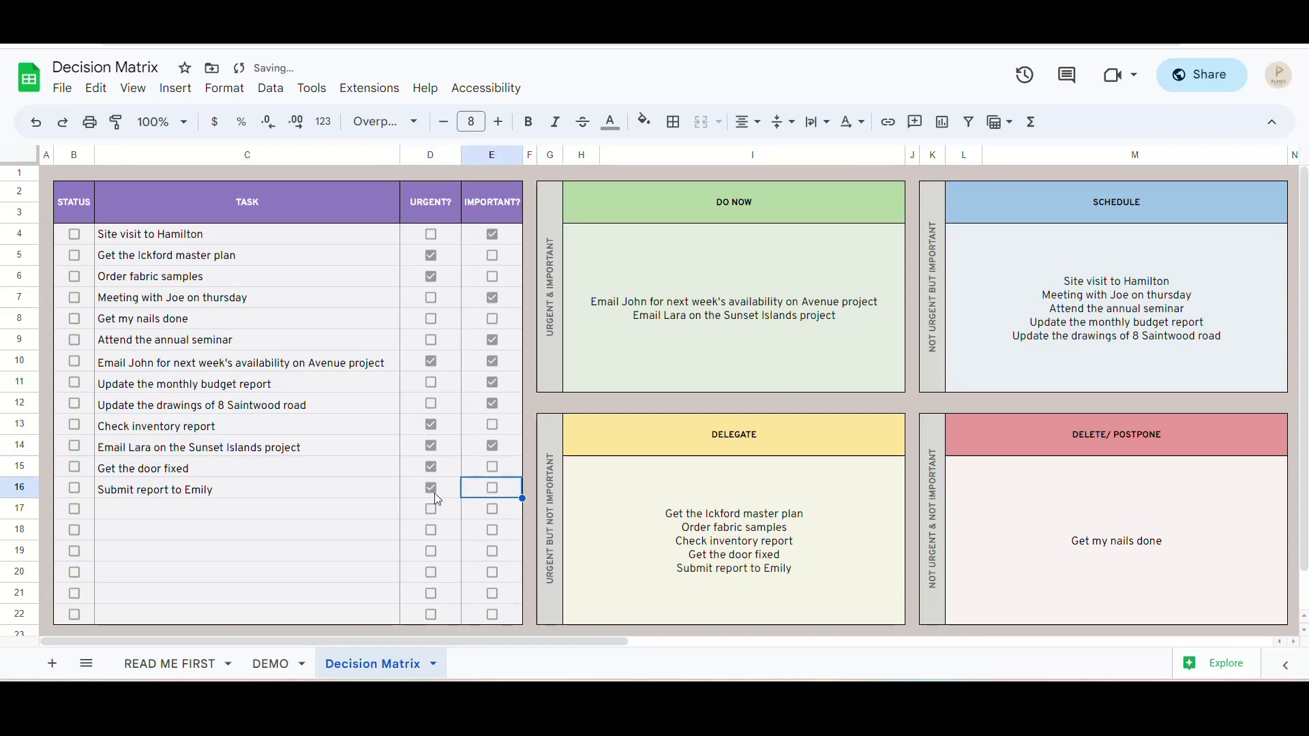
pyautogui.press('space')
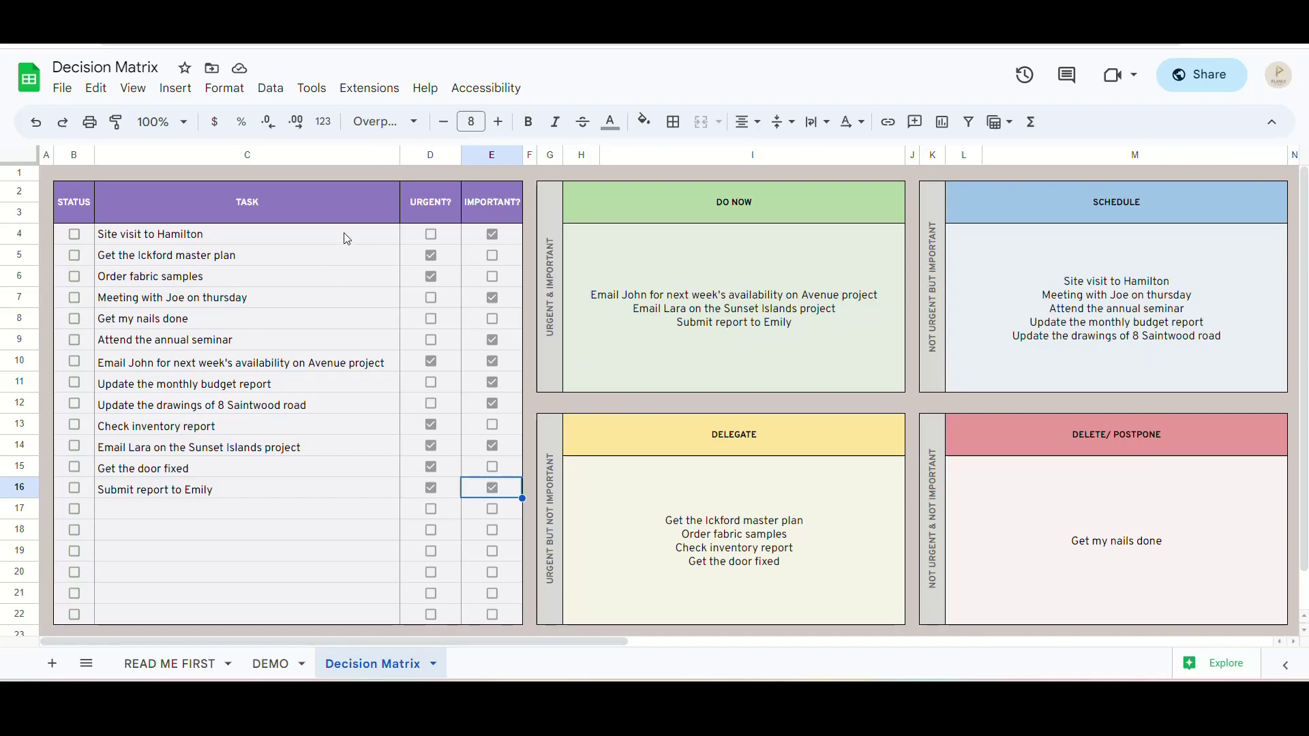
pyautogui.moveTo(344, 234); pyautogui.dragTo(294, 521)
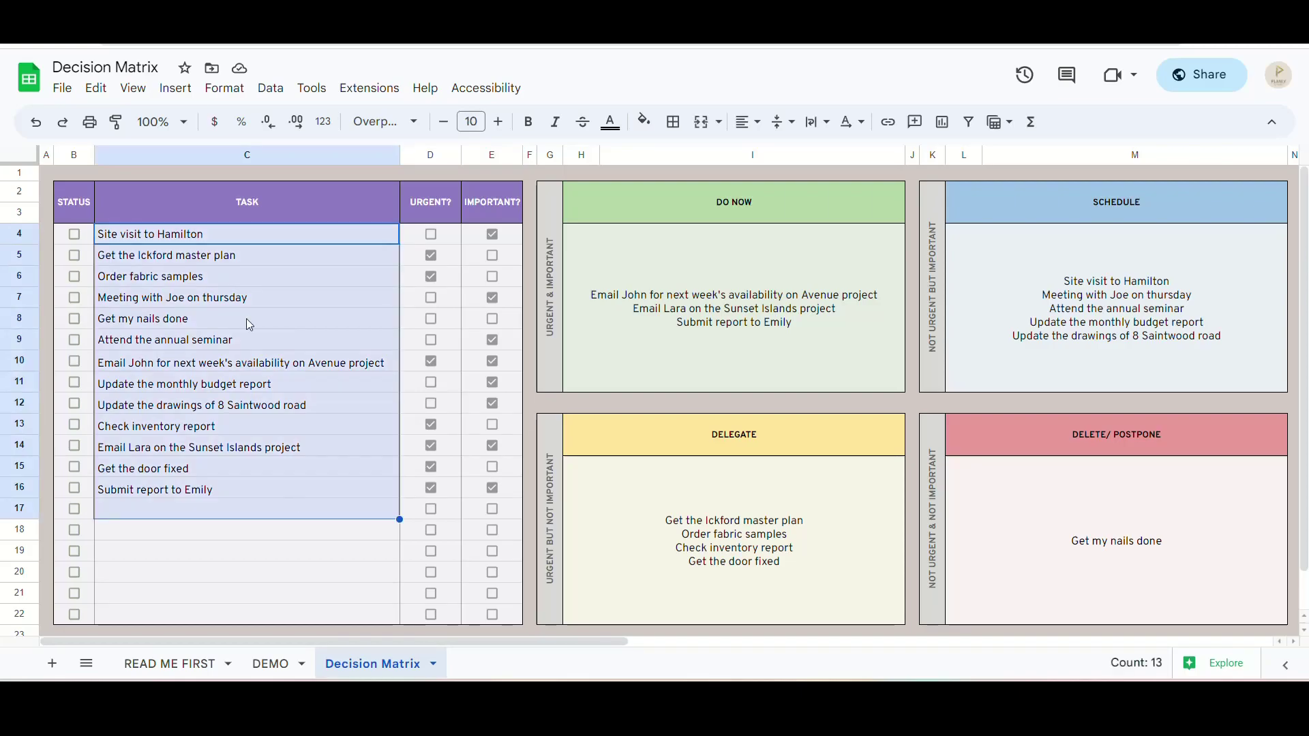
pyautogui.click(285, 568)
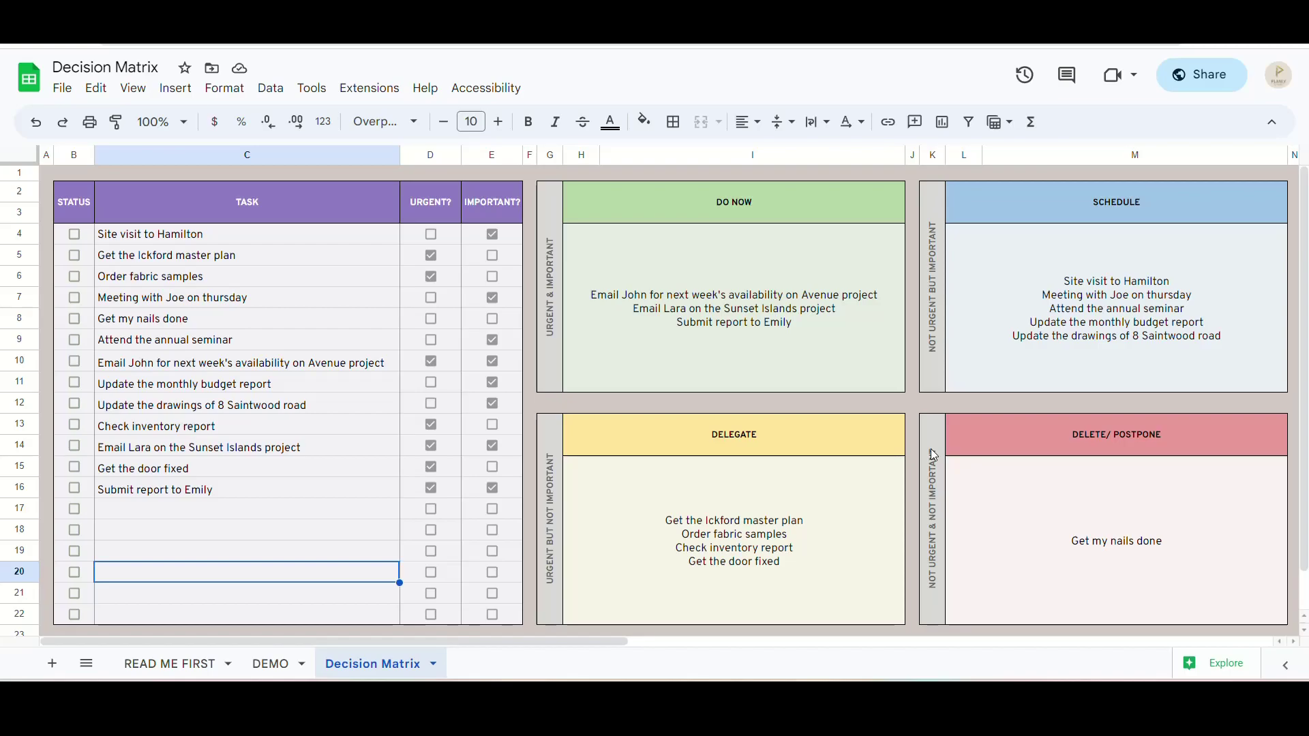
# Tick the STATUS checkboxes for all 13 tasks in B4 through B16
pyautogui.click(74, 234)
pyautogui.click(78, 256)
pyautogui.click(75, 277)
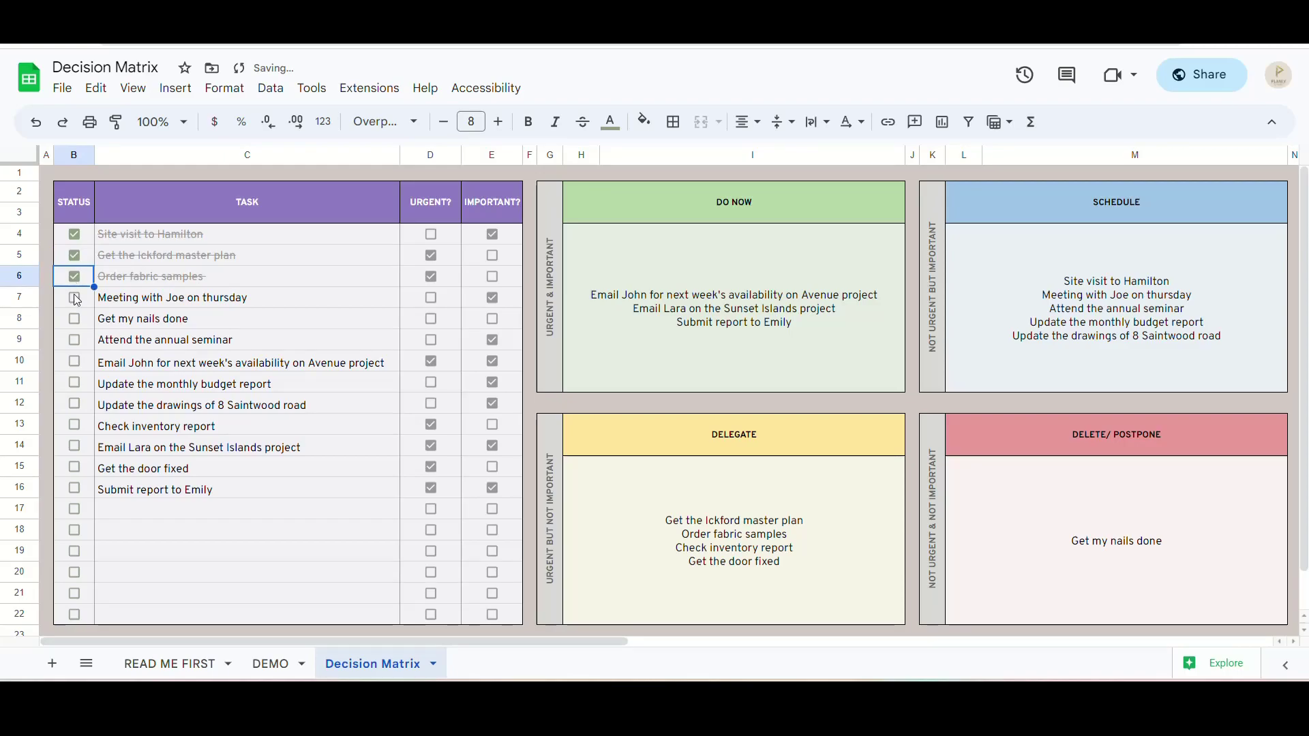
pyautogui.click(75, 298)
pyautogui.click(75, 320)
pyautogui.click(74, 340)
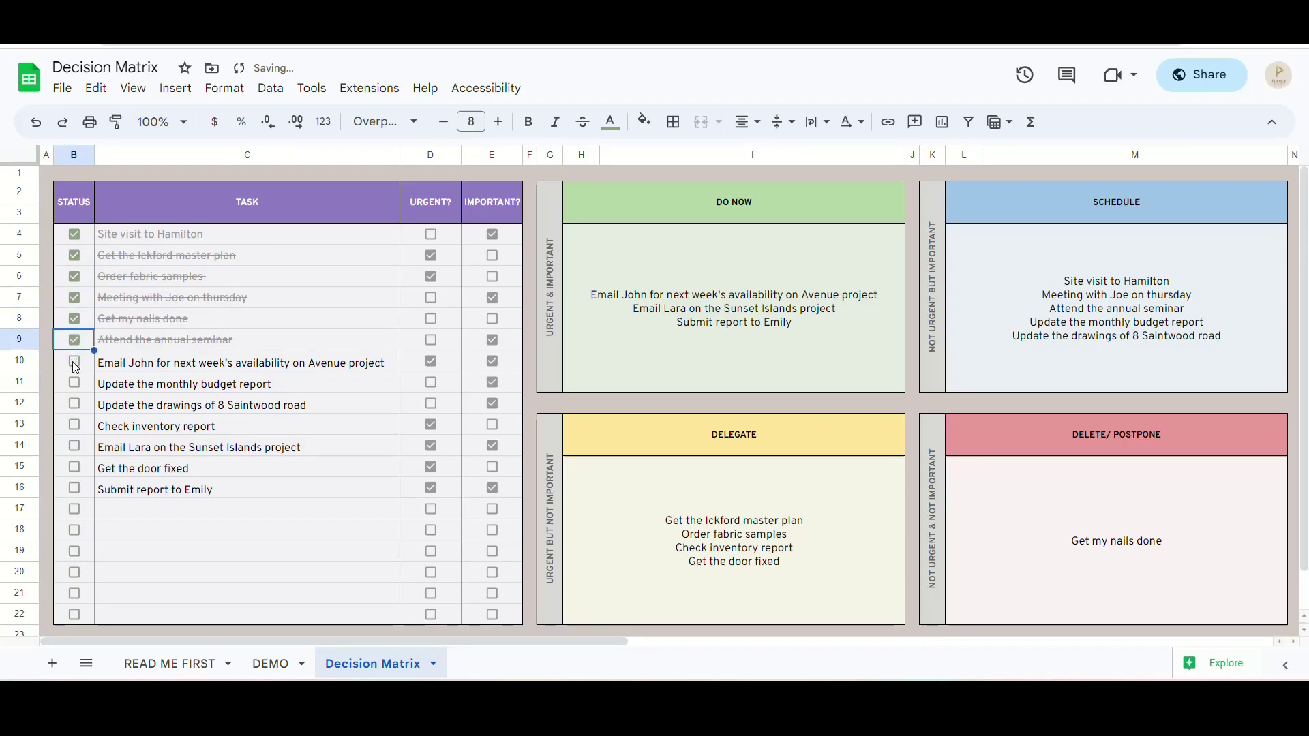
pyautogui.click(73, 361)
pyautogui.click(73, 382)
pyautogui.click(75, 403)
pyautogui.click(75, 425)
pyautogui.click(74, 446)
pyautogui.click(74, 467)
pyautogui.click(74, 488)
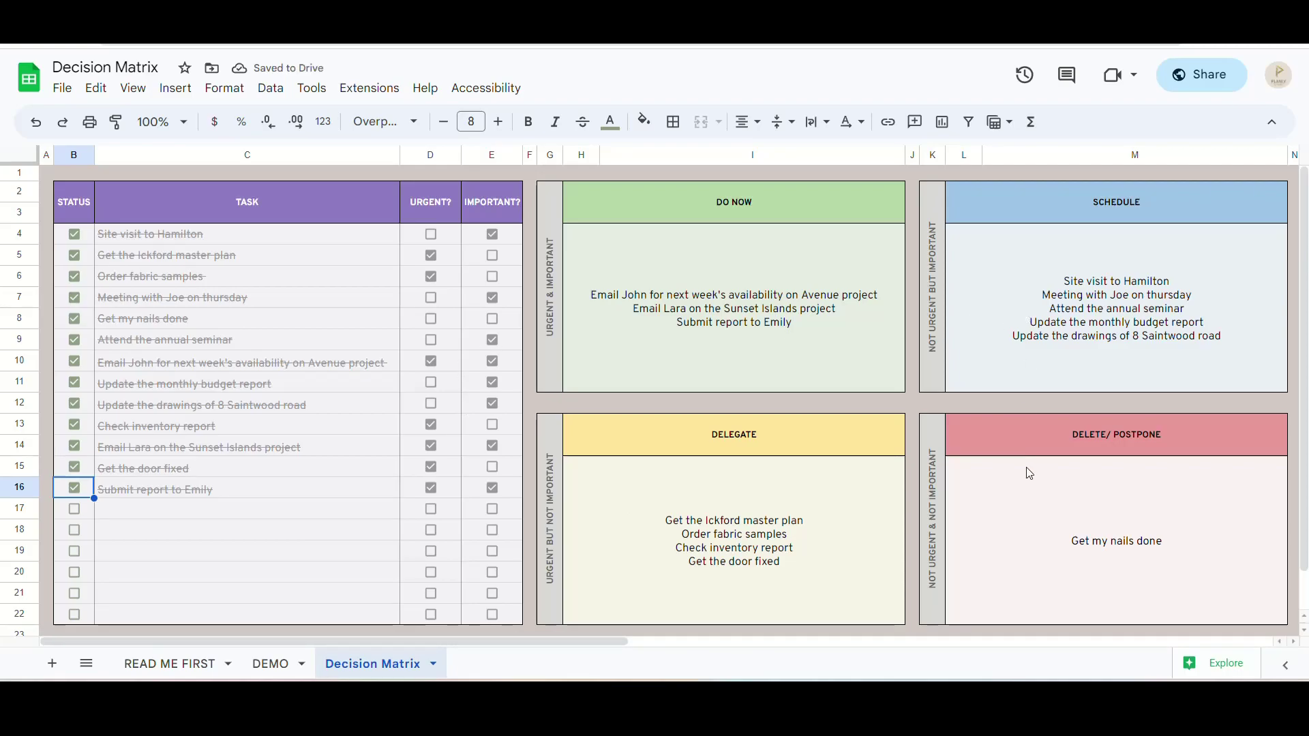
# Select cells in the quadrant area on the right, undoing one accidental change
pyautogui.click(881, 448)
pyautogui.click(961, 452)
pyautogui.click(1025, 217)
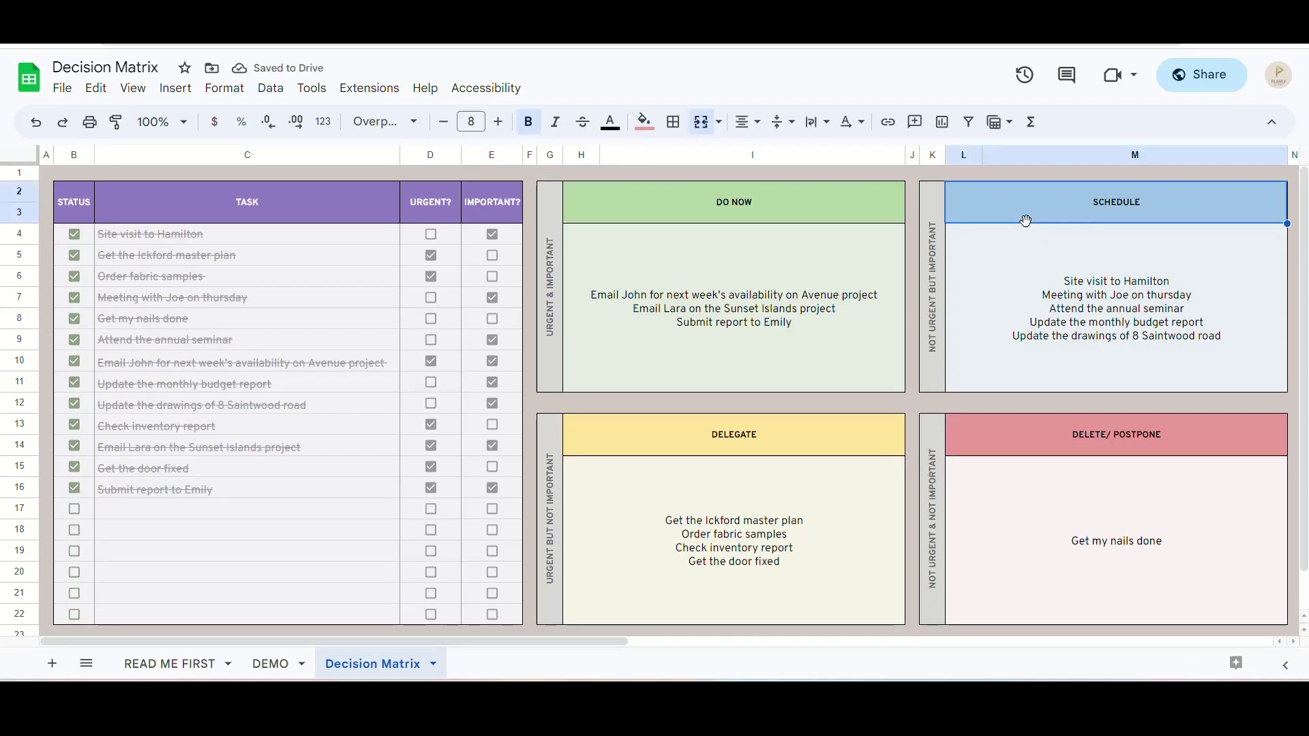
pyautogui.click(845, 209)
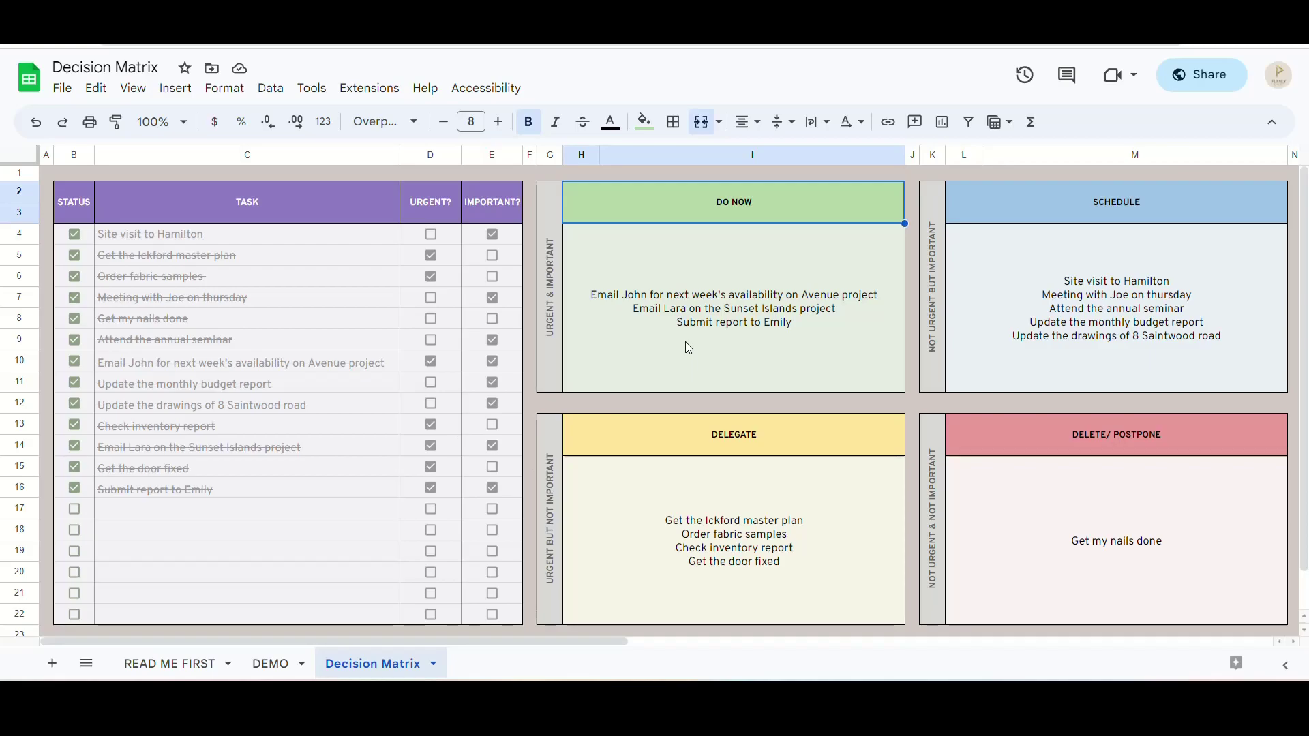
pyautogui.hotkey('ctrl', 'z')
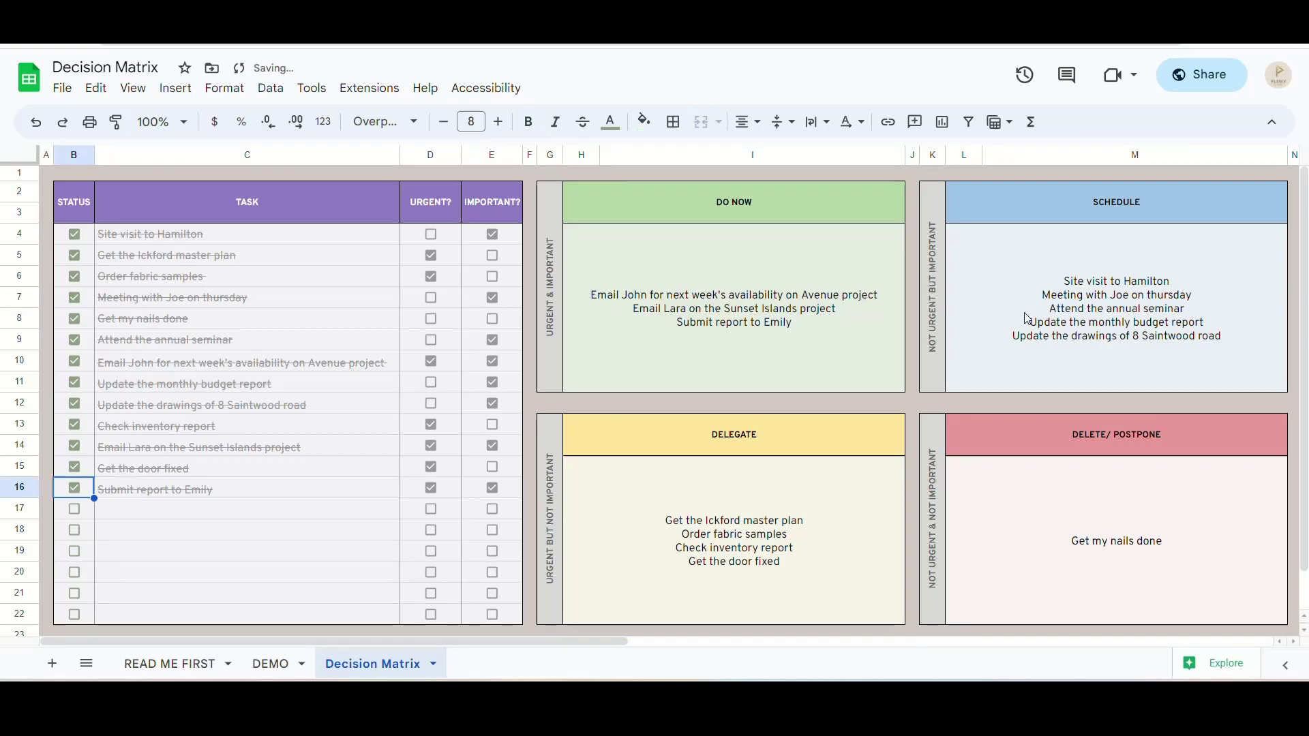
pyautogui.click(901, 445)
pyautogui.click(975, 448)
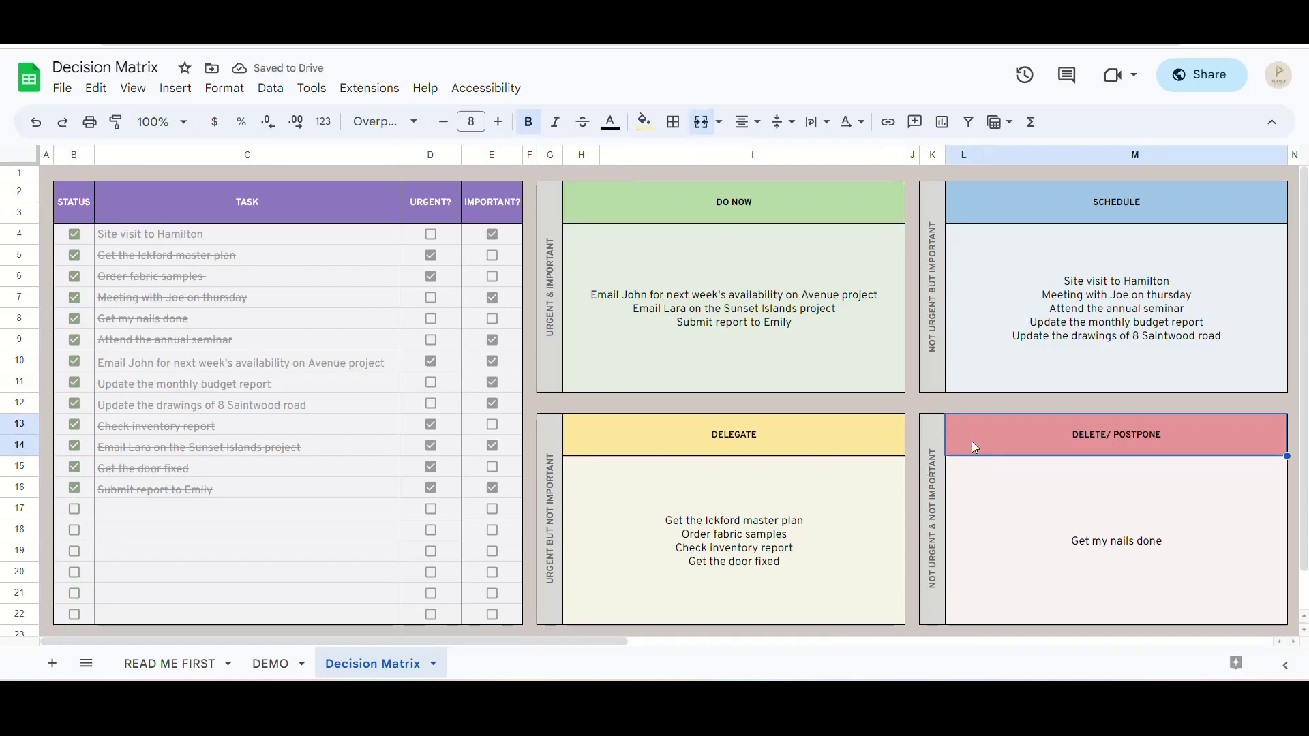
pyautogui.click(849, 208)
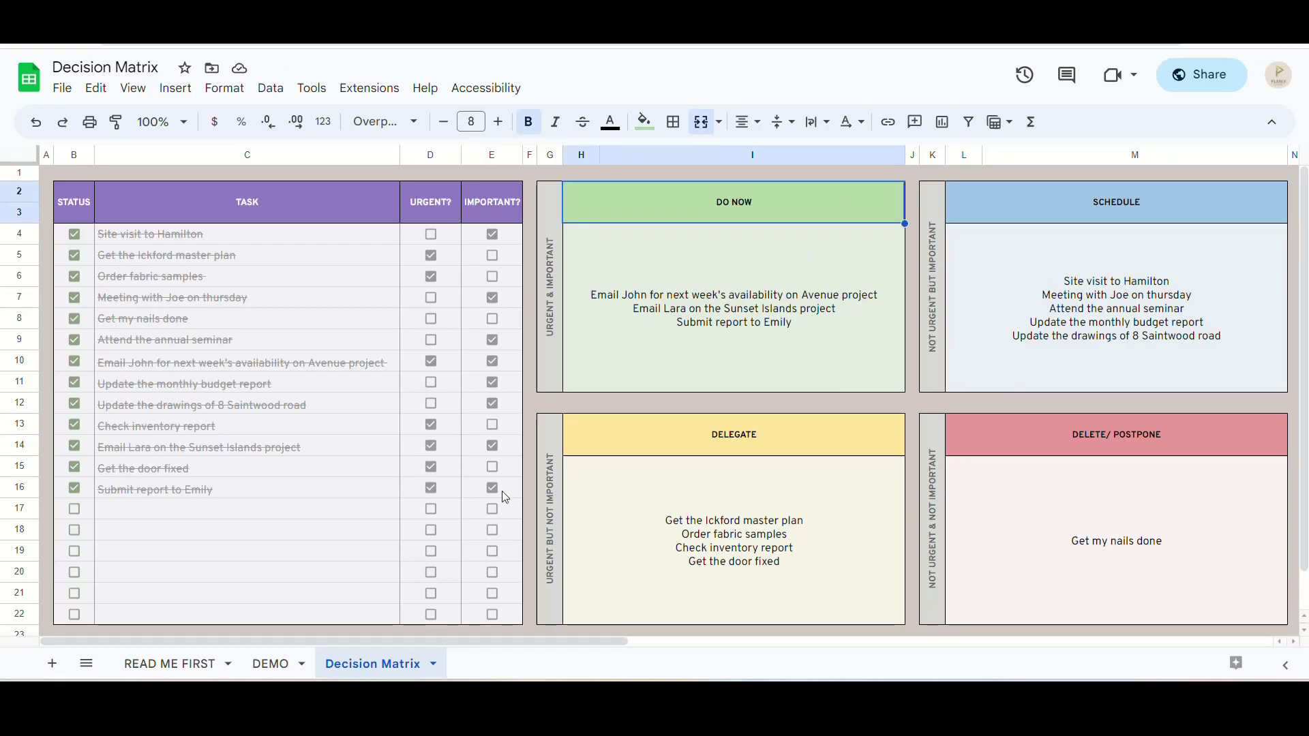
pyautogui.click(1028, 216)
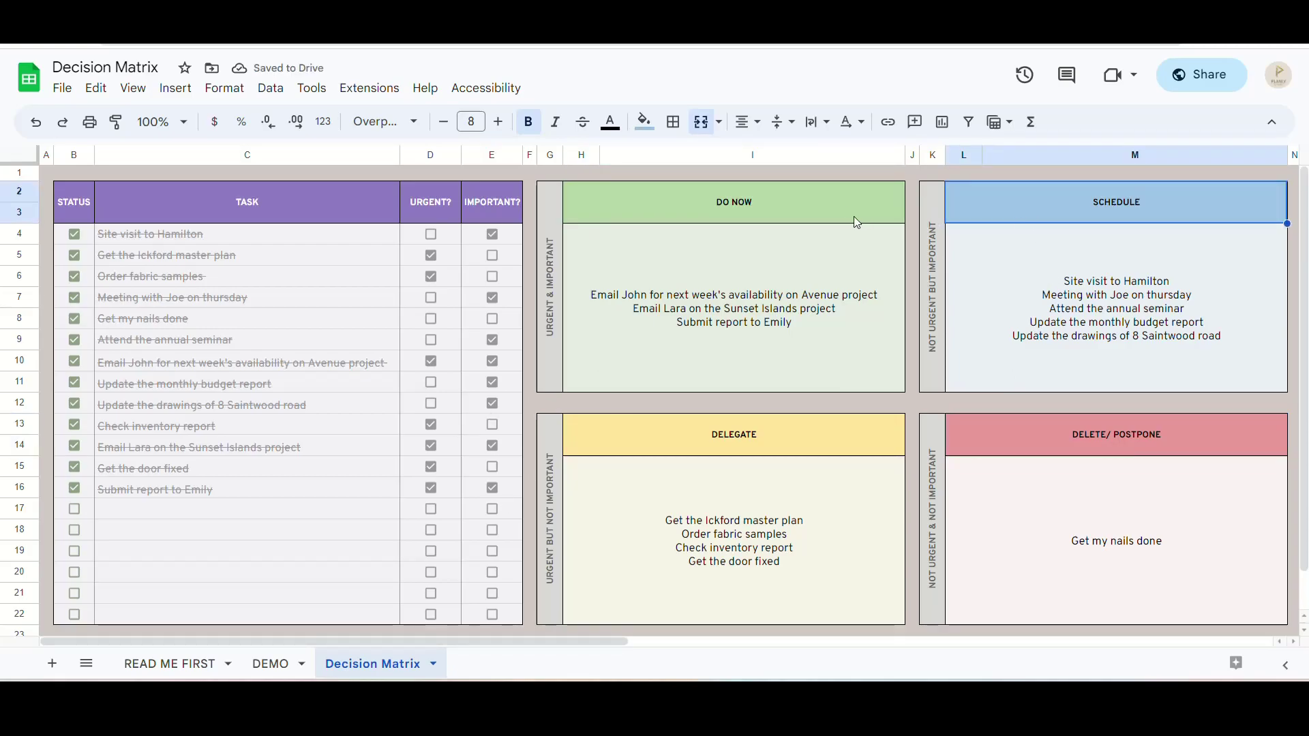